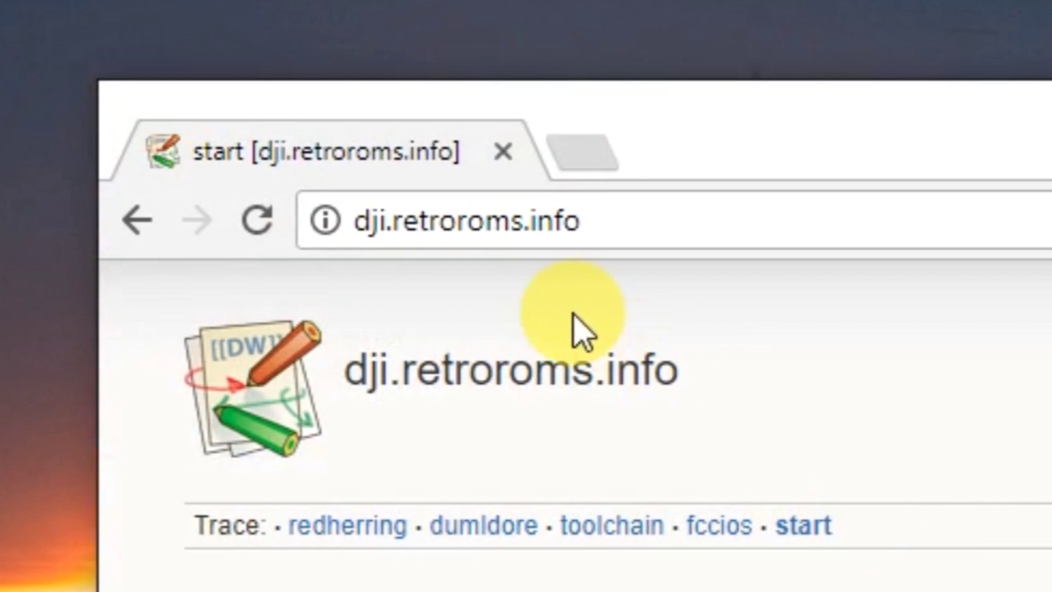
- Open the FCC IOS Hack page on the dji.retroroms.info wiki and go to its Files table
{"action": "left_click", "coordinate": [609, 213]}
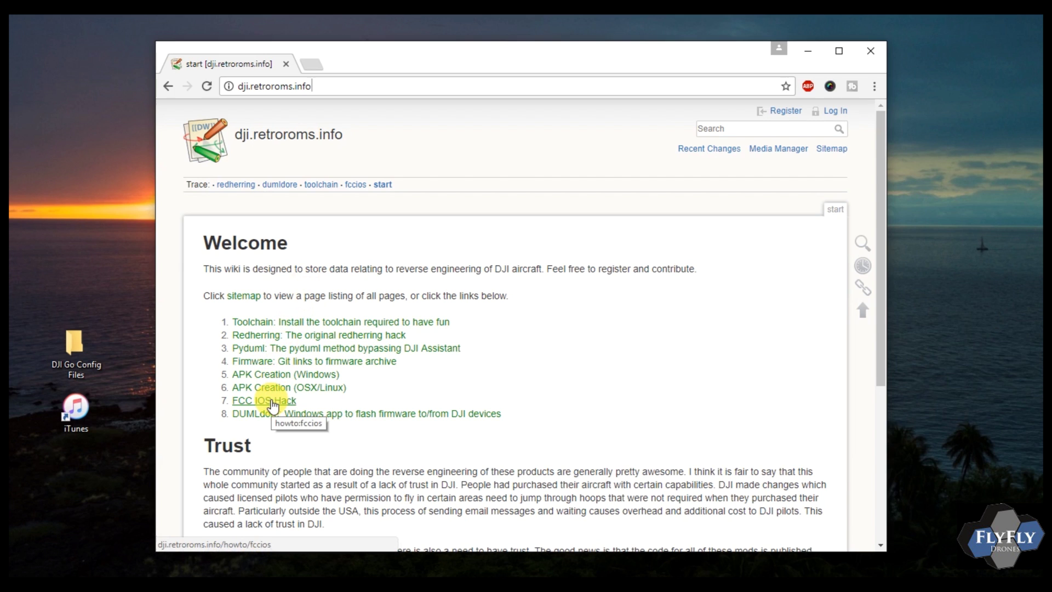
{"action": "left_click", "coordinate": [271, 399]}
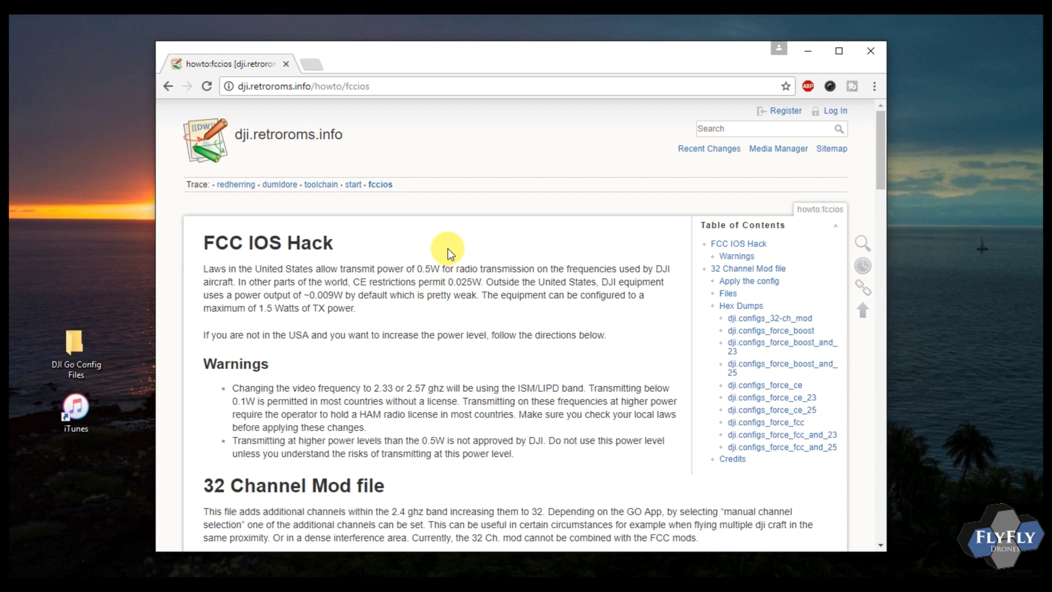
{"action": "scroll", "coordinate": [456, 273], "scroll_direction": "down", "scroll_amount": 6}
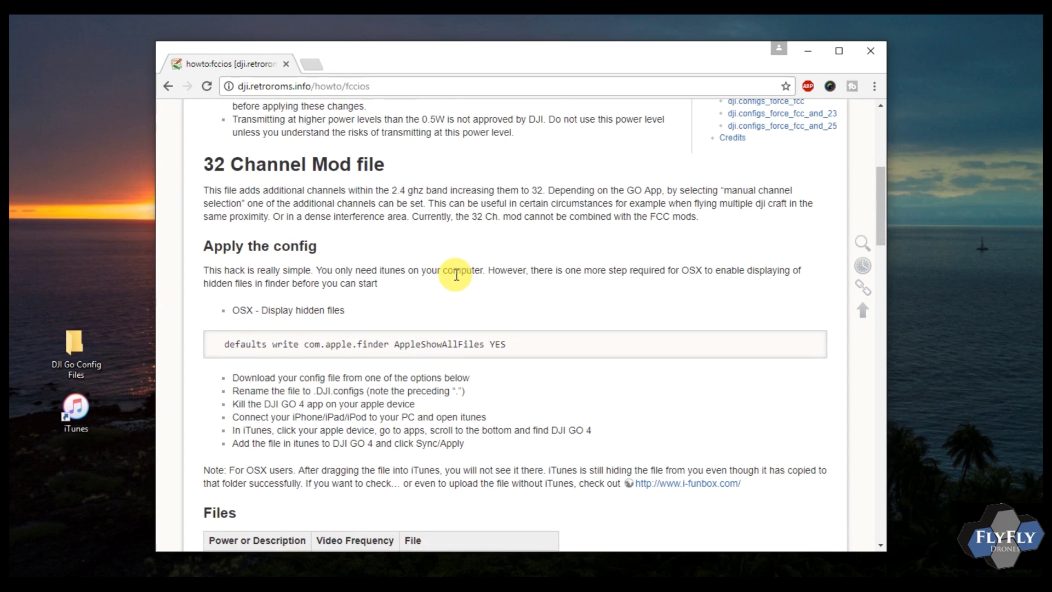
{"action": "scroll", "coordinate": [453, 276], "scroll_direction": "down", "scroll_amount": 2}
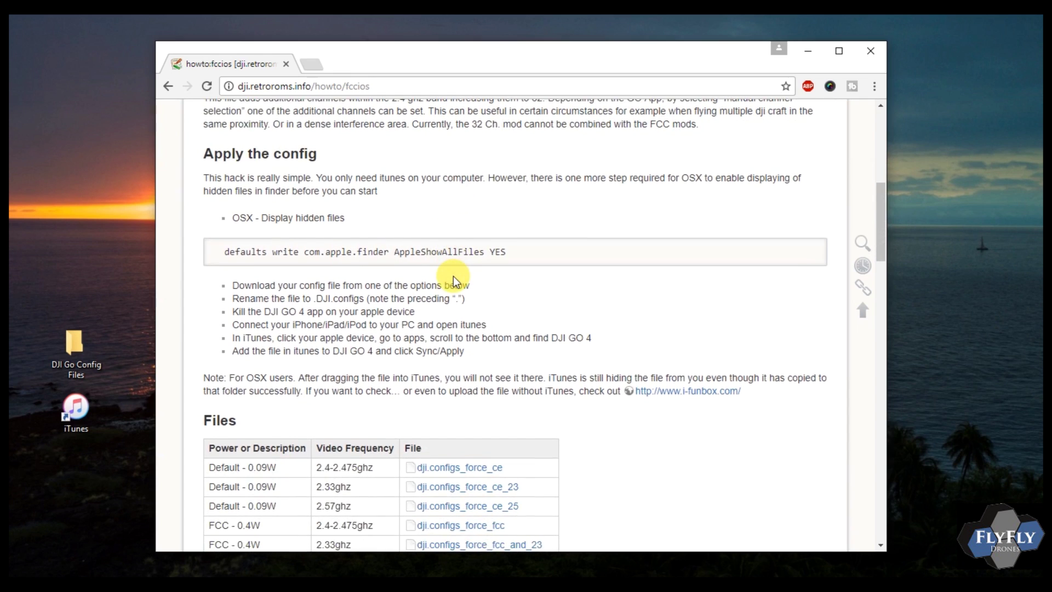
{"action": "scroll", "coordinate": [452, 276], "scroll_direction": "down", "scroll_amount": 2}
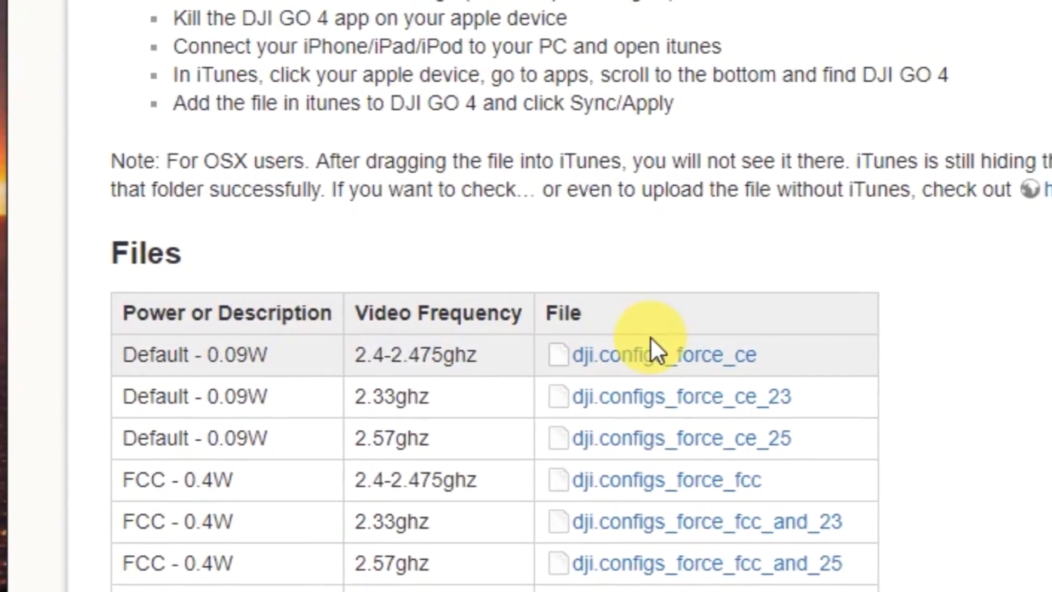
{"action": "scroll", "coordinate": [486, 403], "scroll_direction": "down", "scroll_amount": 2}
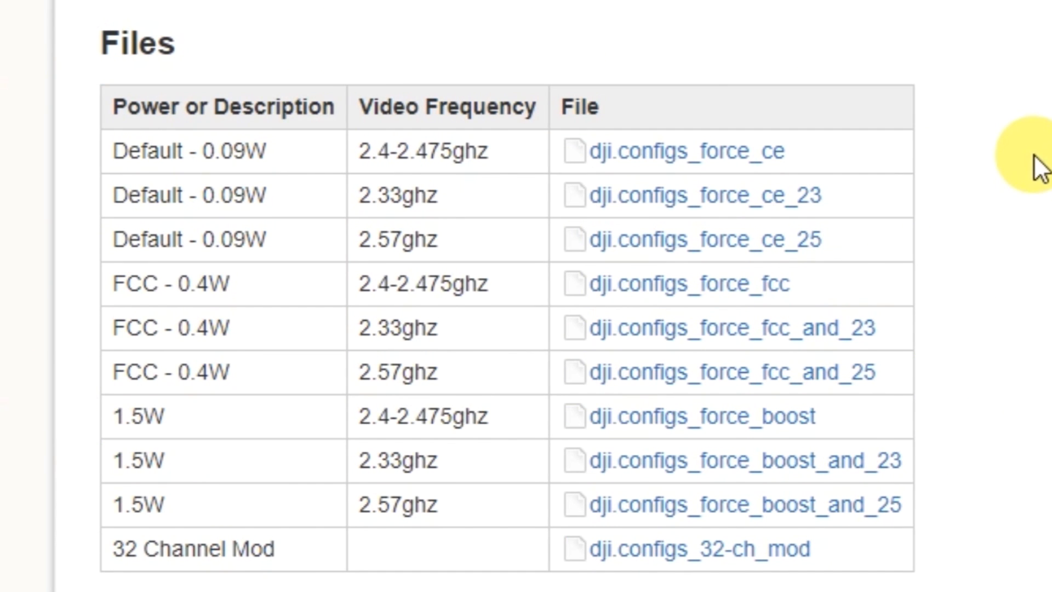
- Save the dji.configs_force_fcc file (FCC - 0.4W, 2.4-2.475ghz) to the DJI Go Config Files folder on the desktop
{"action": "left_click", "coordinate": [1012, 182]}
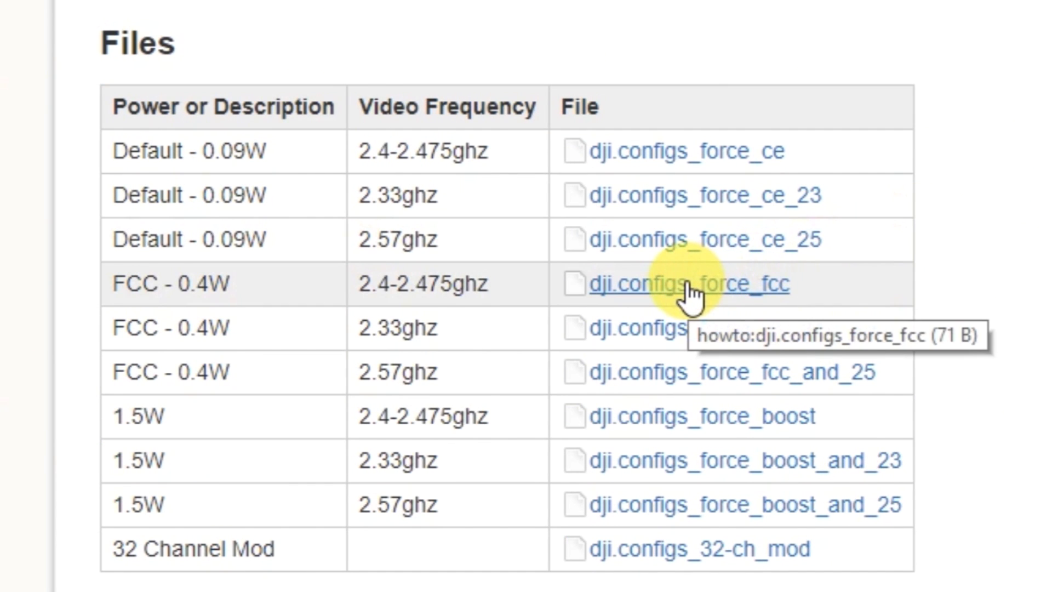
{"action": "right_click", "coordinate": [686, 283]}
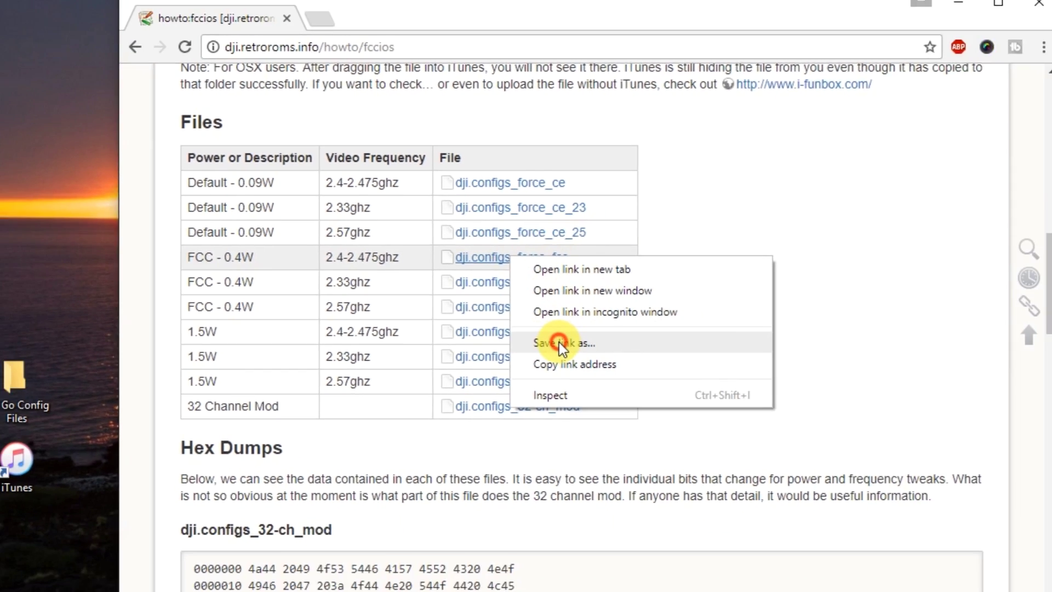
{"action": "left_click", "coordinate": [773, 435]}
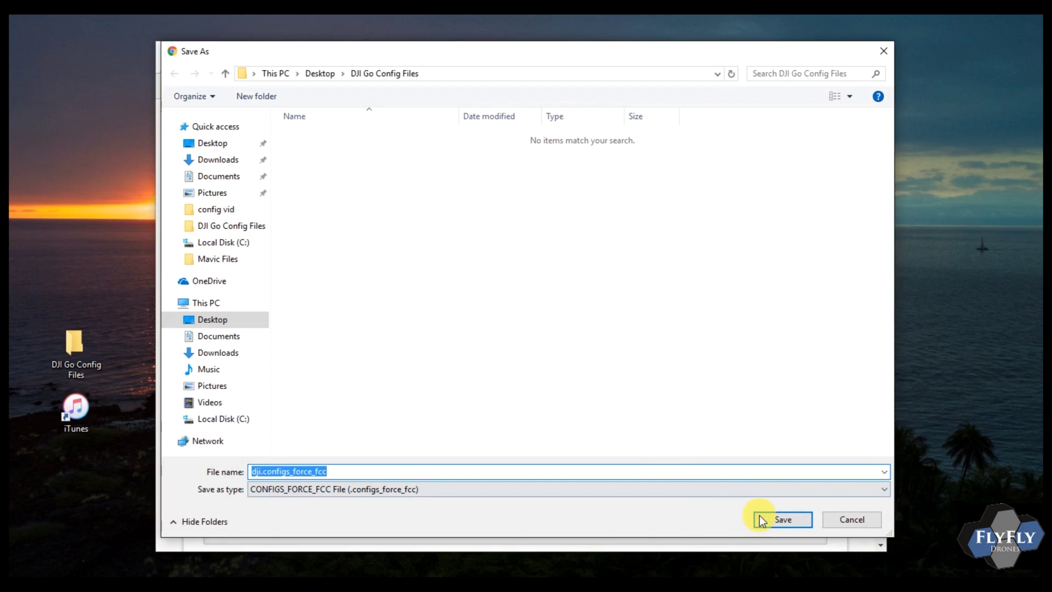
{"action": "left_click", "coordinate": [779, 520]}
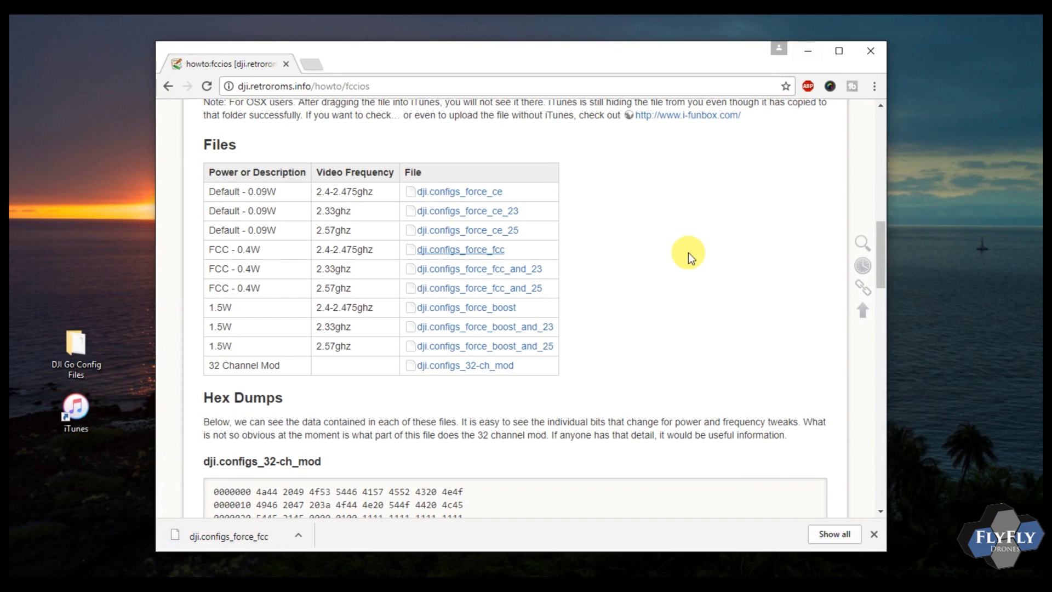
- Copy the file name .DJI.configs from the renaming instruction under Apply the config, and minimize the browser
{"action": "scroll", "coordinate": [674, 264], "scroll_direction": "up", "scroll_amount": 6}
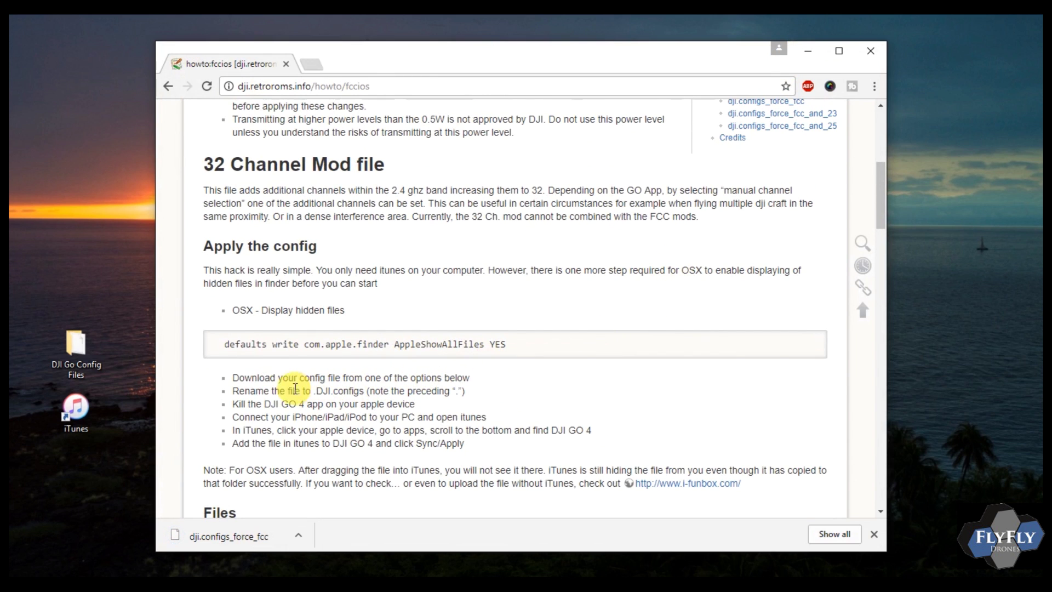
{"action": "left_click_drag", "start_coordinate": [232, 391], "coordinate": [465, 392]}
{"action": "left_click", "coordinate": [465, 393]}
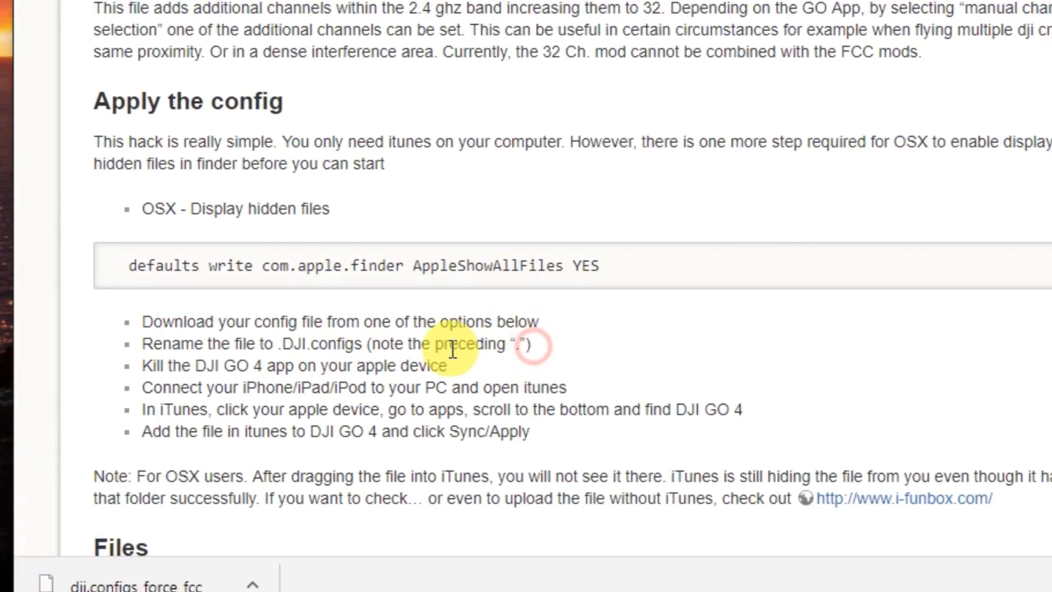
{"action": "left_click_drag", "start_coordinate": [310, 391], "coordinate": [333, 391]}
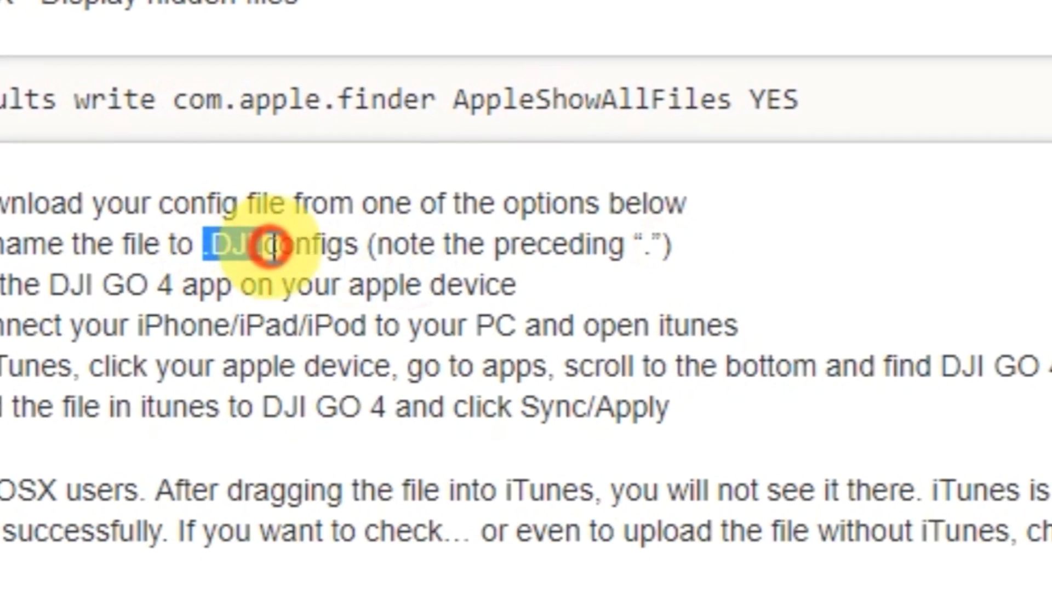
{"action": "left_click_drag", "start_coordinate": [271, 246], "coordinate": [354, 241]}
{"action": "right_click", "coordinate": [294, 247]}
{"action": "left_click", "coordinate": [309, 280]}
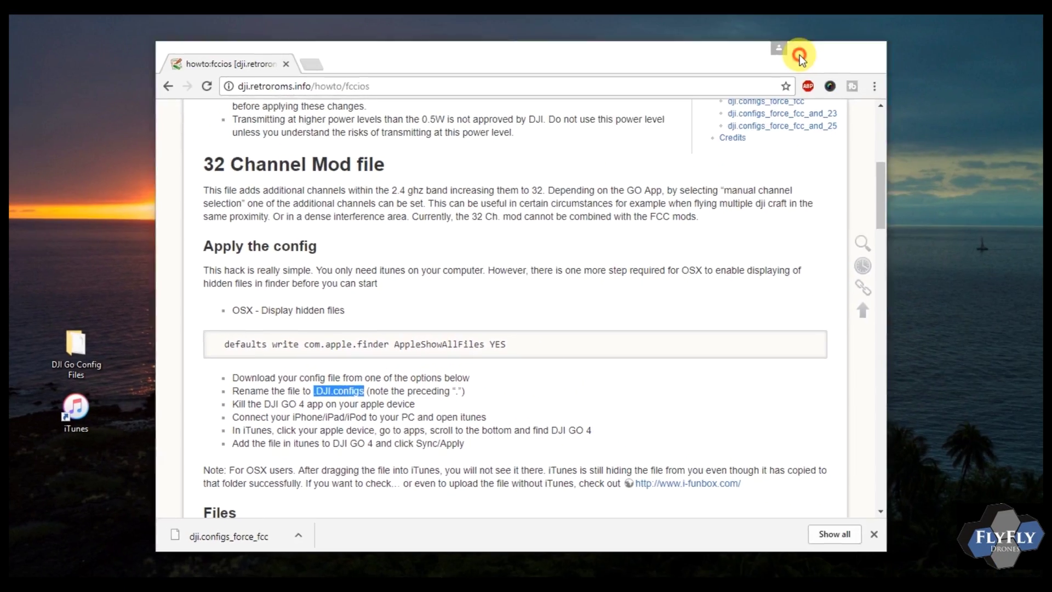
{"action": "left_click", "coordinate": [799, 56]}
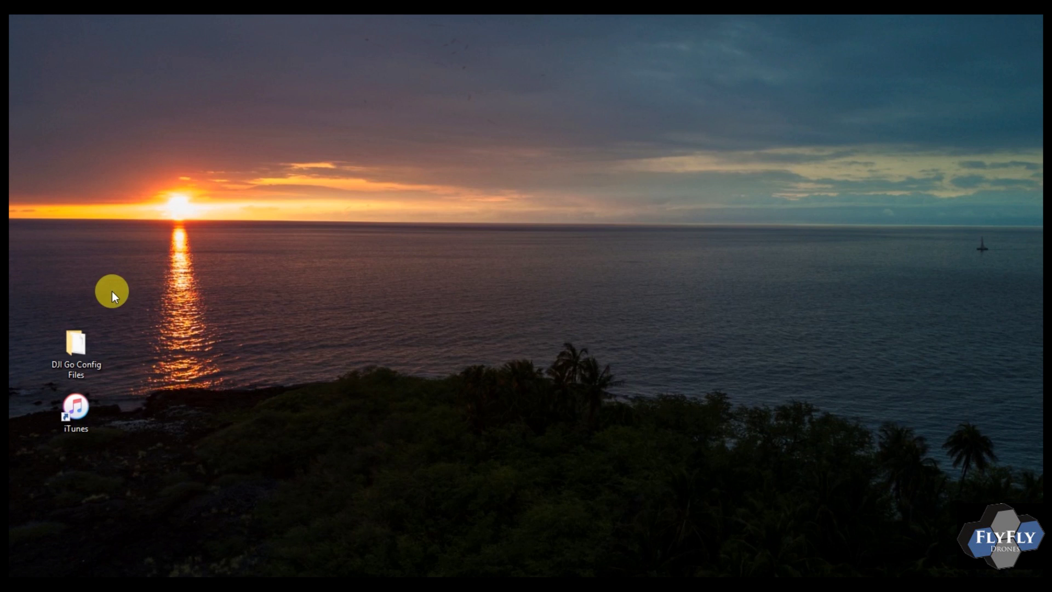
- Rename dji.configs_force_fcc in the DJI Go Config Files folder to the copied name .DJI.configs, accept the extension change, and minimize the folder
{"action": "double_click", "coordinate": [80, 347]}
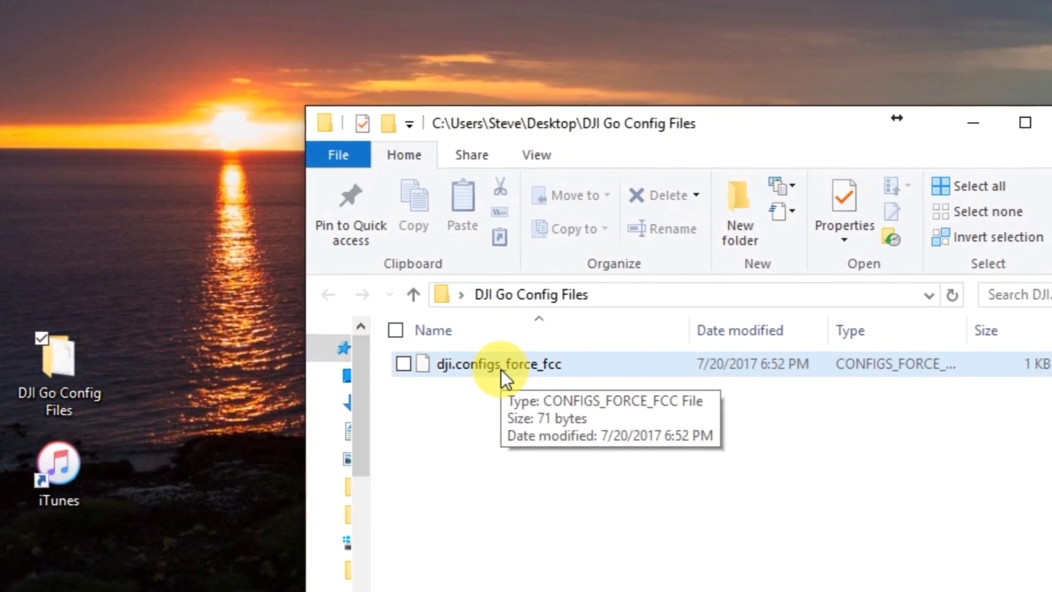
{"action": "right_click", "coordinate": [409, 358]}
{"action": "left_click", "coordinate": [347, 317]}
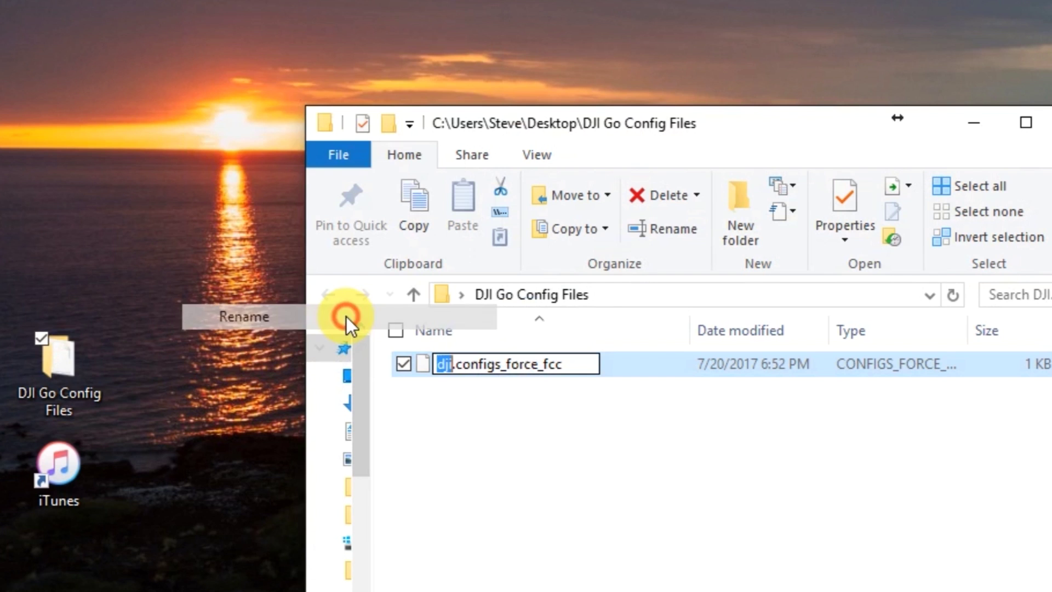
{"action": "key", "text": "Delete"}
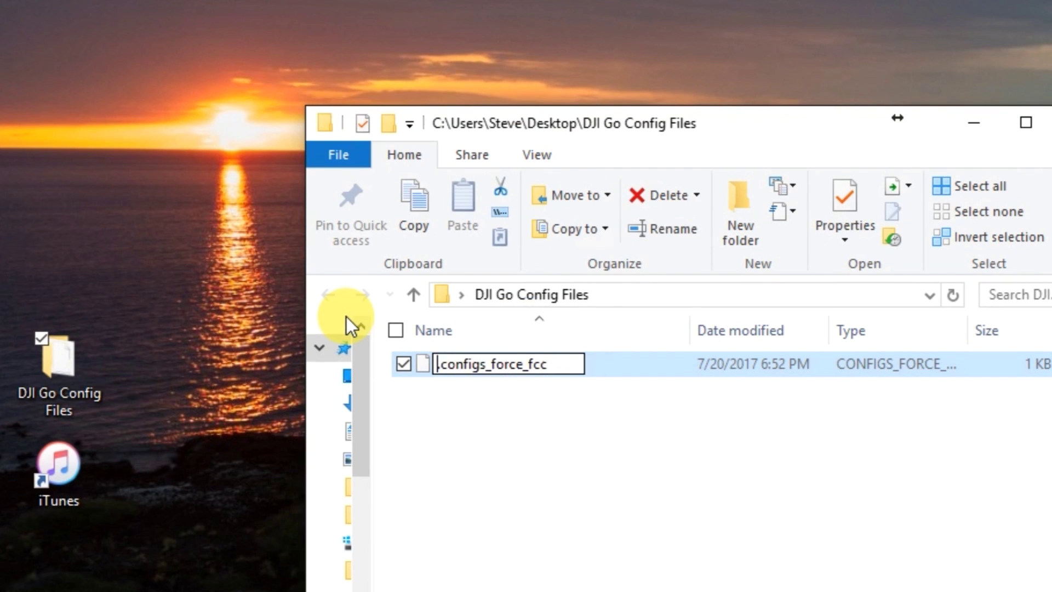
{"action": "key", "text": "Delete"}
{"action": "key", "text": "Delete"}
{"action": "key", "text": "Delete"}
{"action": "key", "text": "Delete"}
{"action": "key", "text": "Delete"}
{"action": "key", "text": "Delete"}
{"action": "key", "text": "Delete"}
{"action": "key", "text": "Delete"}
{"action": "key", "text": "Delete"}
{"action": "key", "text": "Delete"}
{"action": "key", "text": "Delete"}
{"action": "key", "text": "Delete"}
{"action": "key", "text": "Delete"}
{"action": "key", "text": "Delete"}
{"action": "key", "text": "Delete"}
{"action": "key", "text": "Delete"}
{"action": "key", "text": "Delete"}
{"action": "key", "text": "Delete"}
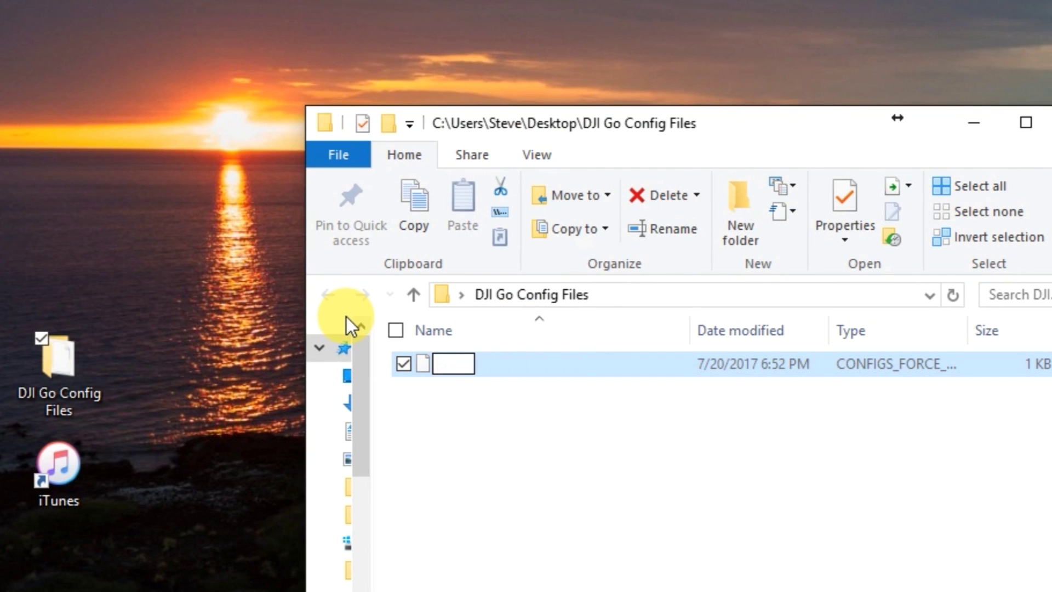
{"action": "right_click", "coordinate": [461, 363]}
{"action": "left_click", "coordinate": [348, 460]}
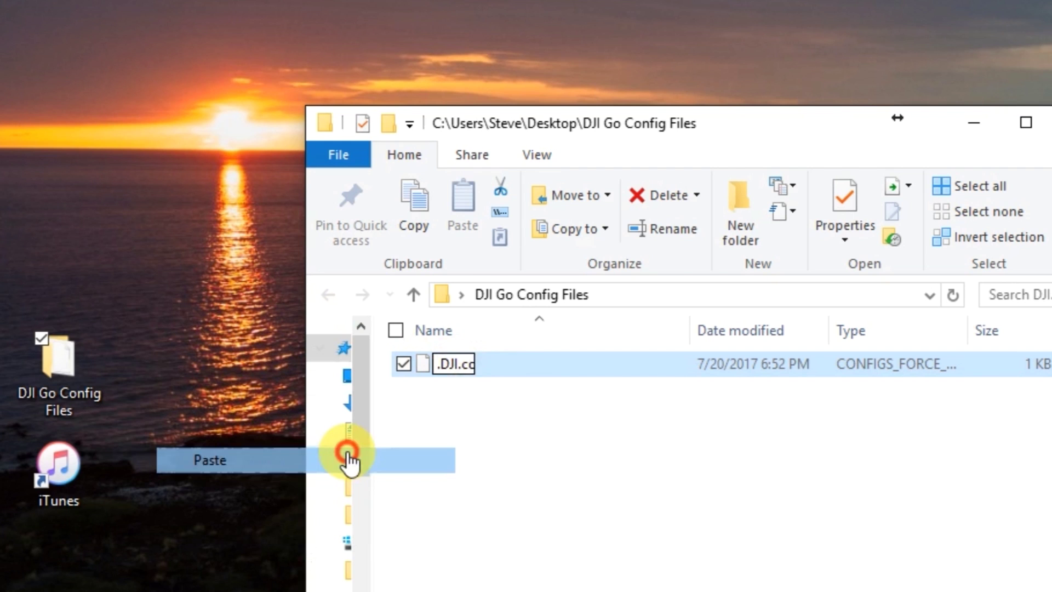
{"action": "left_click", "coordinate": [550, 441]}
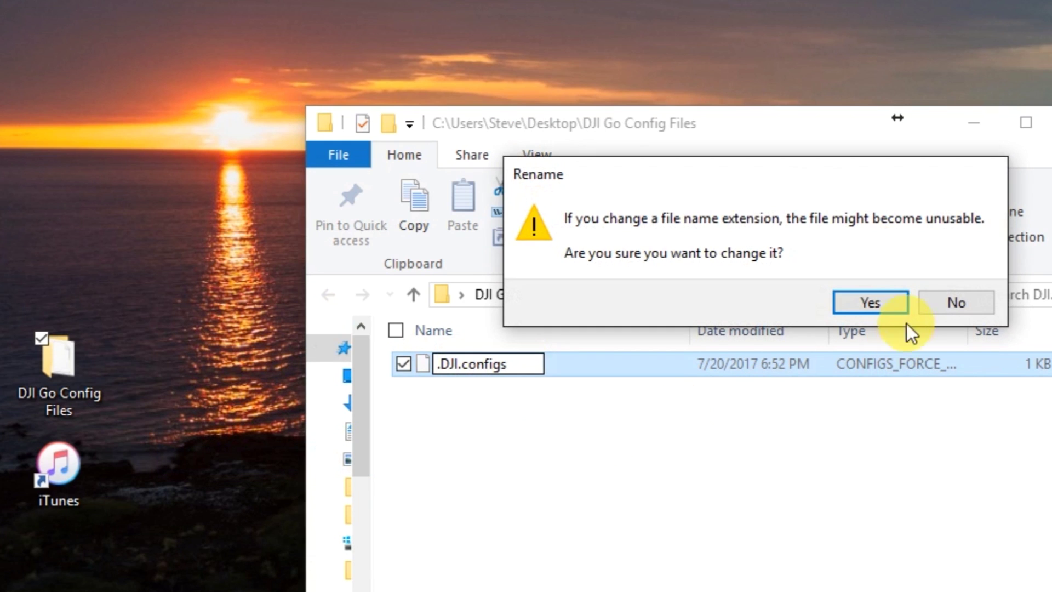
{"action": "left_click", "coordinate": [877, 303]}
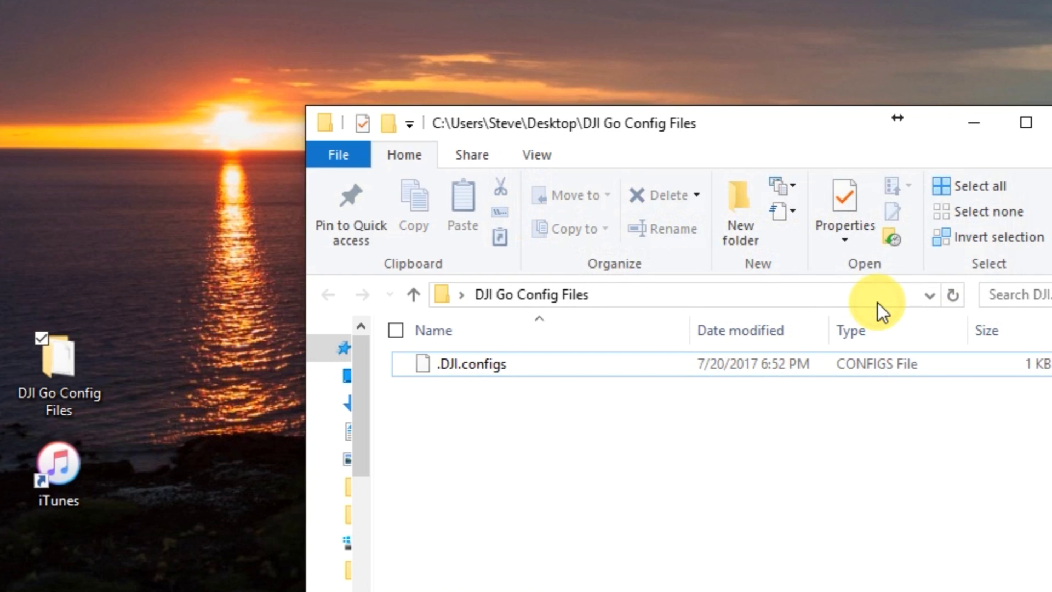
{"action": "left_click", "coordinate": [972, 119]}
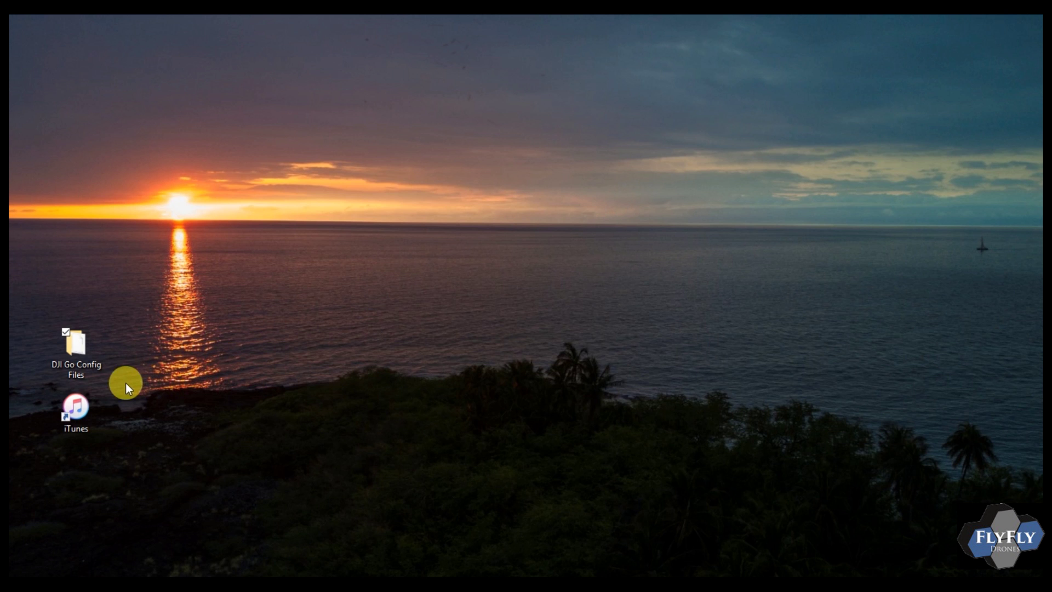
- Switch to iTunes and show the DJI GO 4 documents in the connected iPad's app File Sharing section
{"action": "left_click", "coordinate": [85, 407]}
{"action": "double_click", "coordinate": [84, 406]}
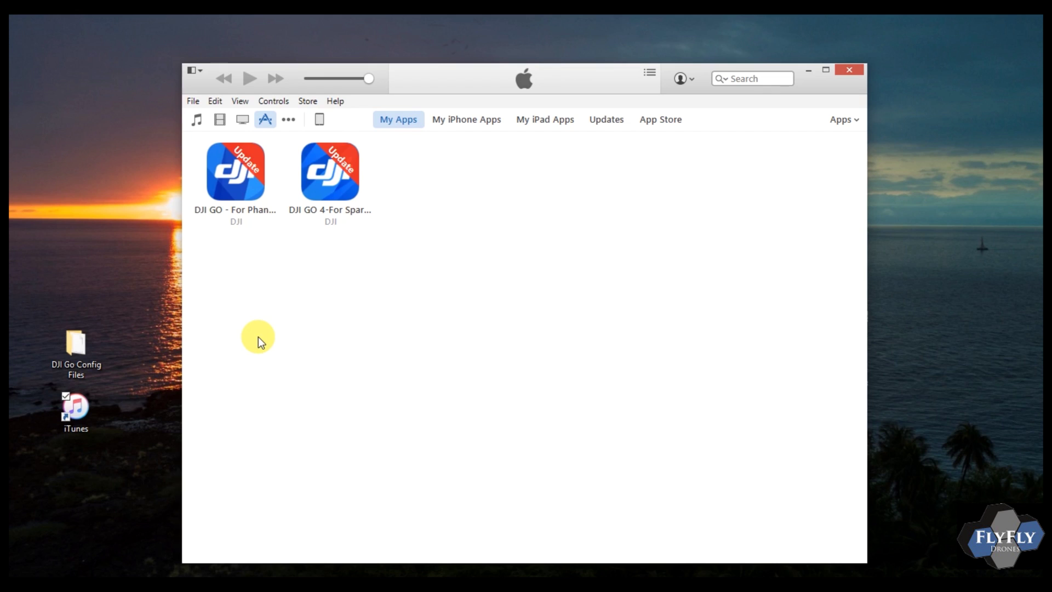
{"action": "left_click", "coordinate": [322, 119]}
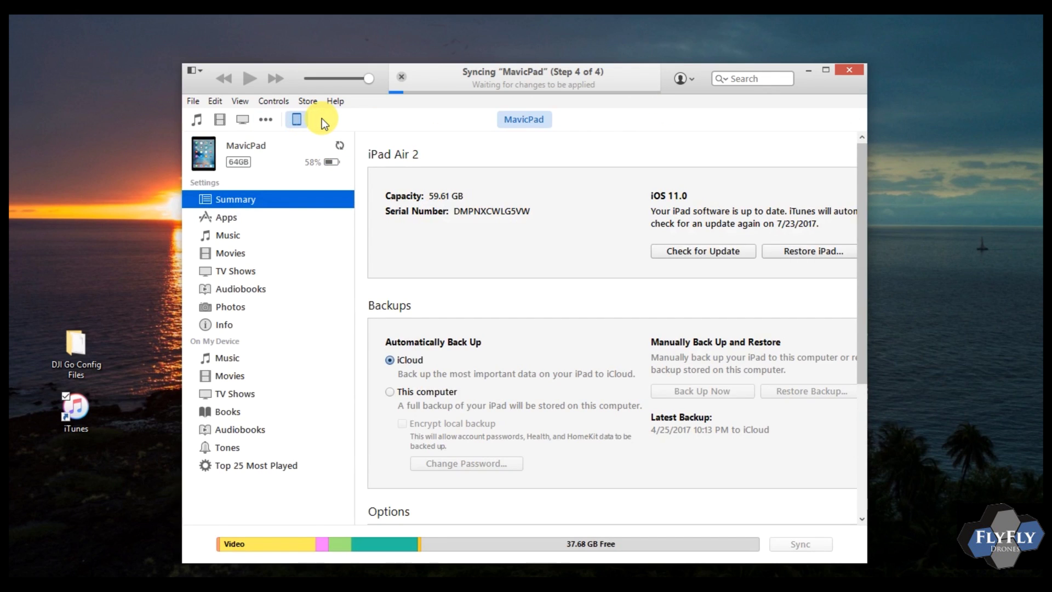
{"action": "left_click", "coordinate": [239, 217]}
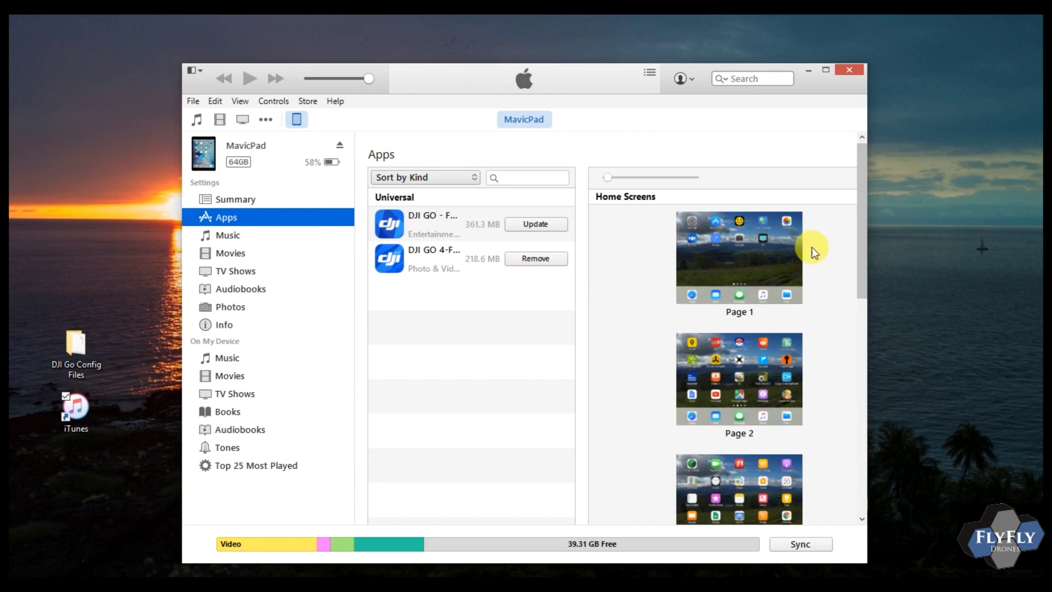
{"action": "left_click_drag", "start_coordinate": [864, 181], "coordinate": [857, 410]}
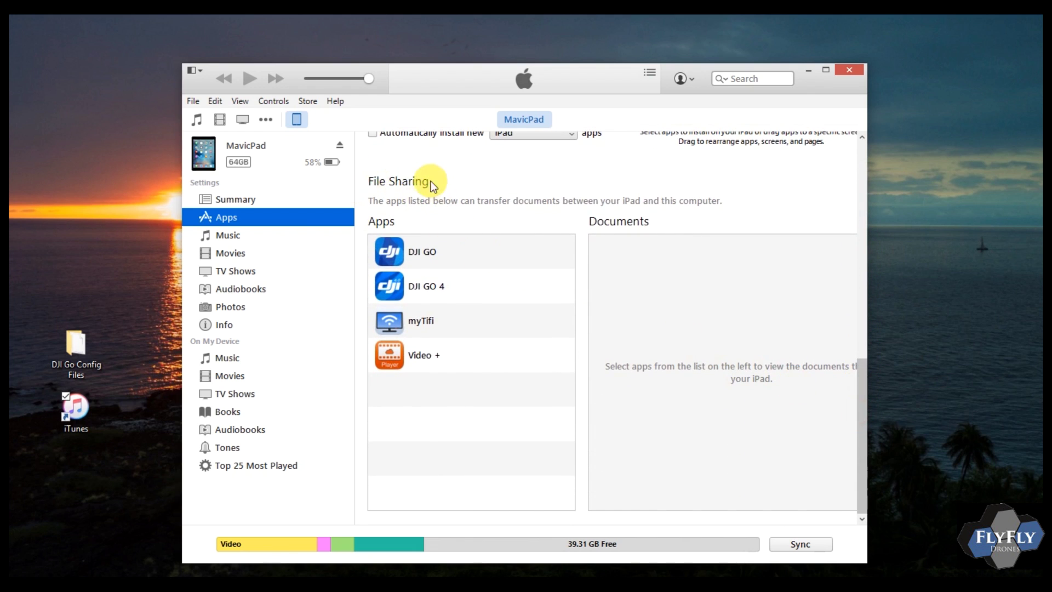
{"action": "left_click", "coordinate": [423, 286]}
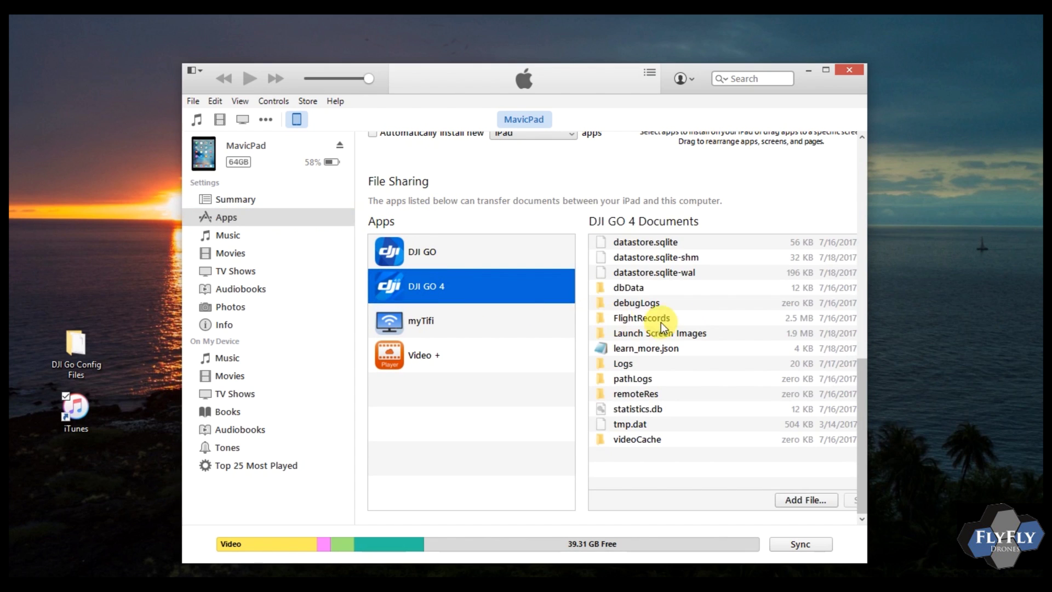
- Transfer .DJI.configs directly from the DJI Go Config Files folder window into the DJI GO 4 documents, and put the folder window away
{"action": "double_click", "coordinate": [76, 349]}
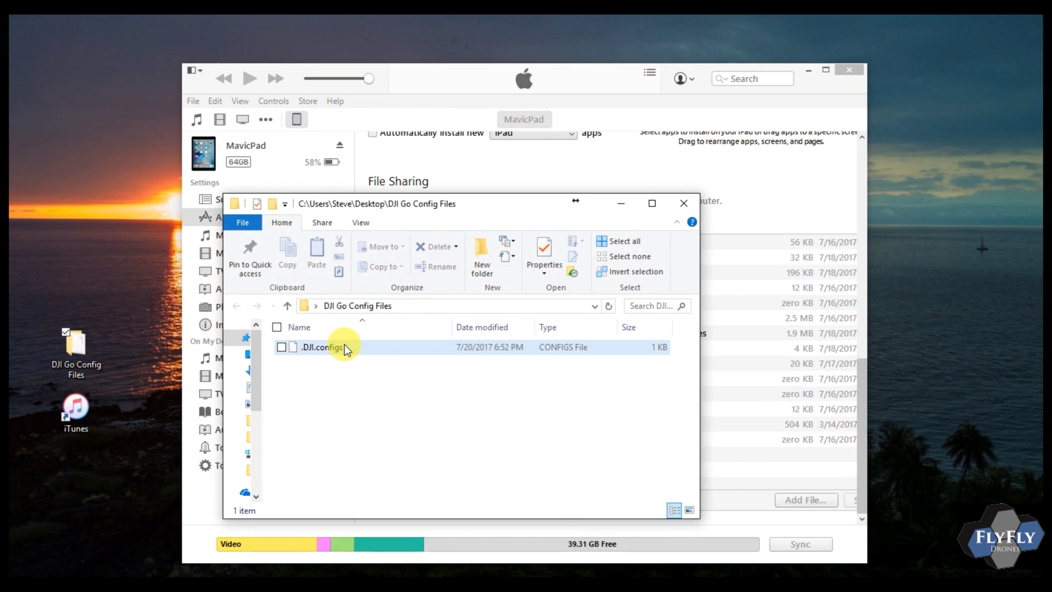
{"action": "left_click_drag", "start_coordinate": [344, 348], "coordinate": [500, 387]}
{"action": "left_click_drag", "start_coordinate": [338, 347], "coordinate": [748, 455]}
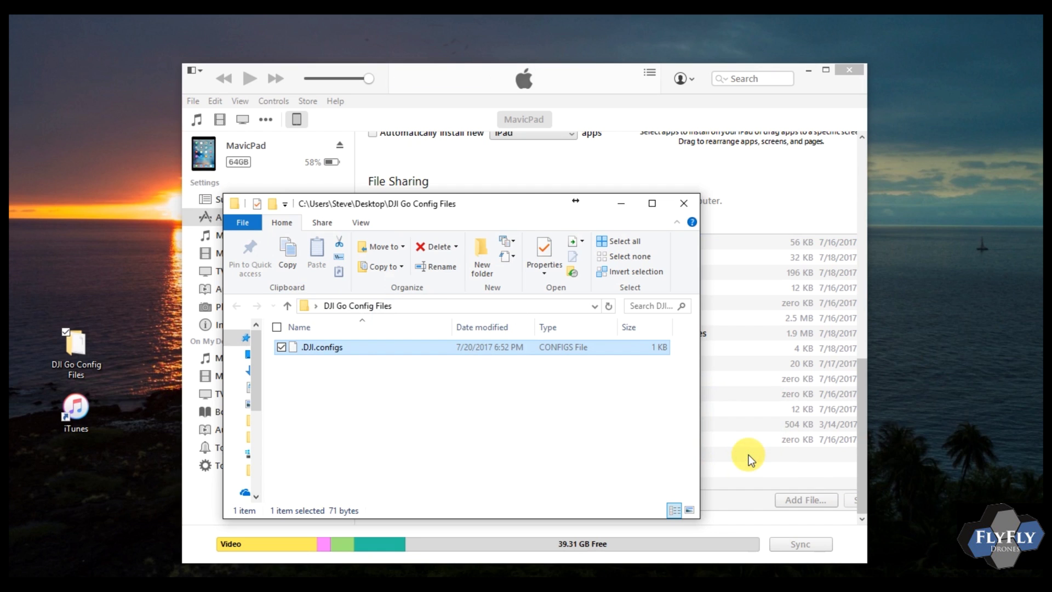
{"action": "left_click", "coordinate": [611, 190]}
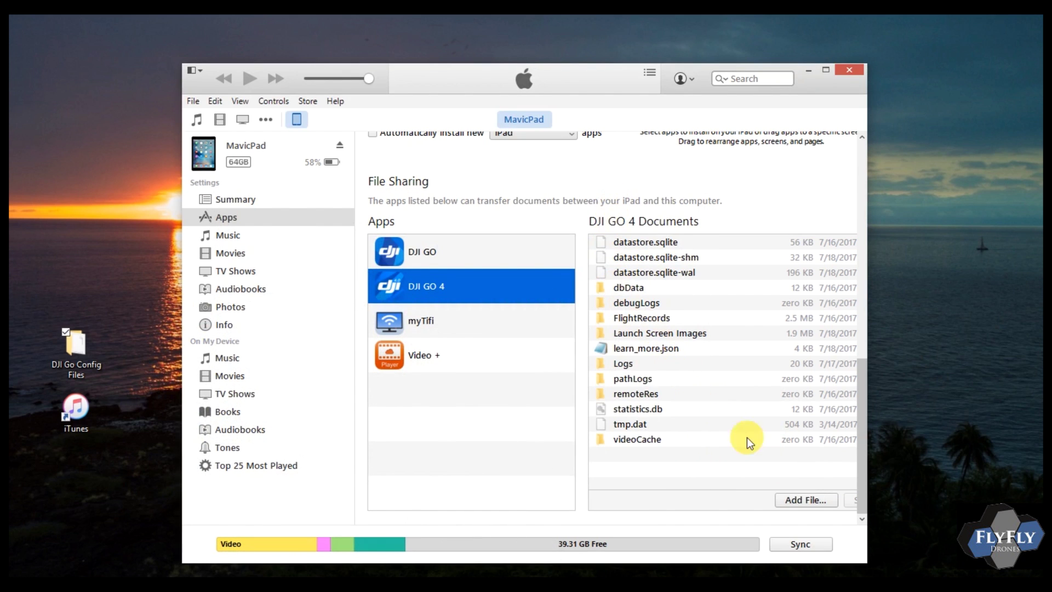
- Add .DJI.configs from the desktop folder DJI Go Config Files to the DJI GO 4 documents, replacing the existing copy
{"action": "left_click", "coordinate": [811, 501]}
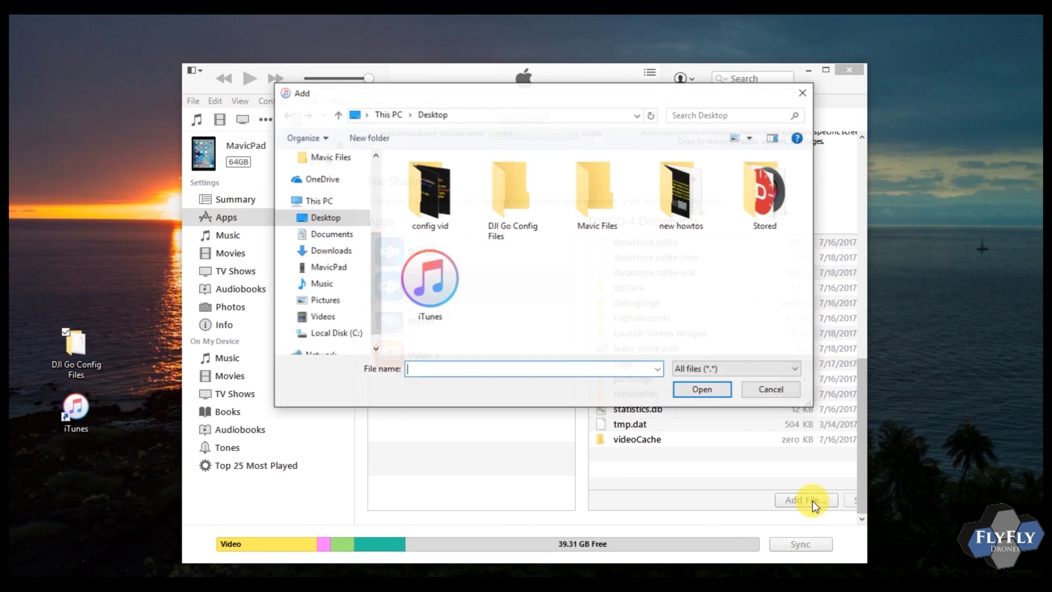
{"action": "double_click", "coordinate": [509, 204]}
{"action": "left_click", "coordinate": [436, 179]}
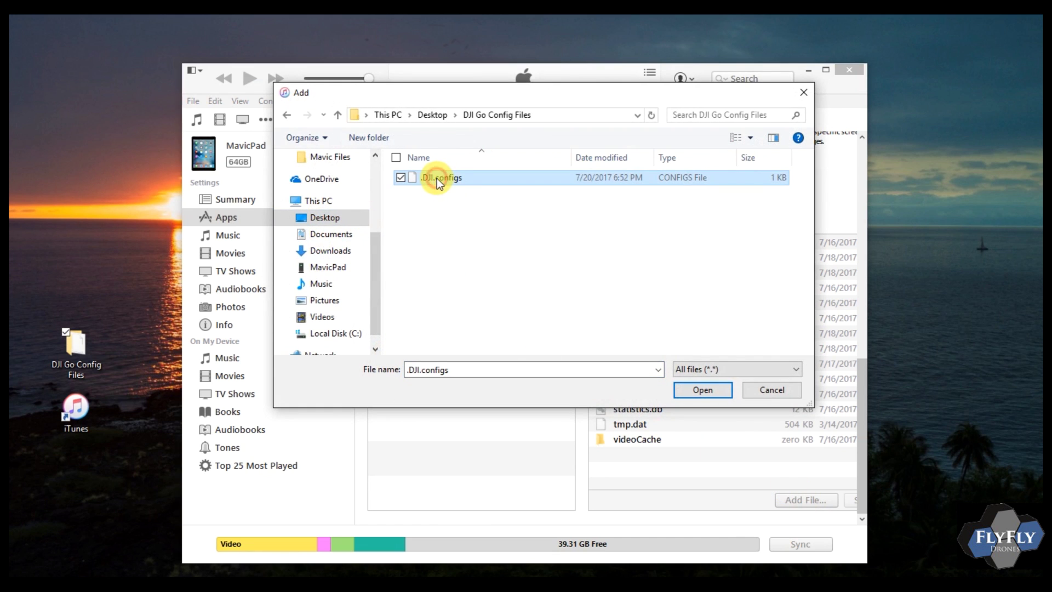
{"action": "left_click", "coordinate": [696, 390]}
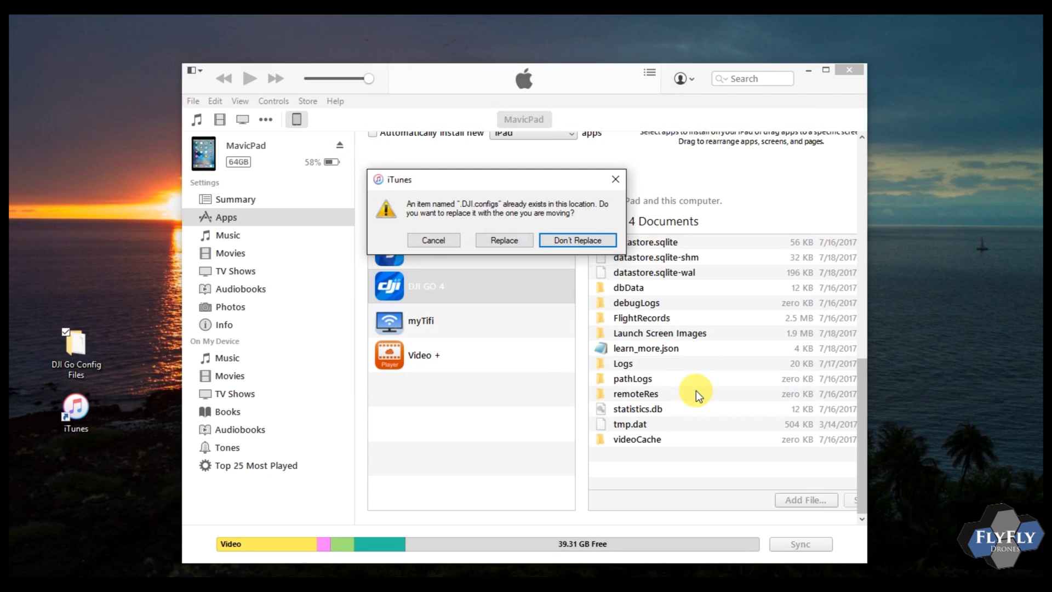
{"action": "left_click", "coordinate": [502, 241]}
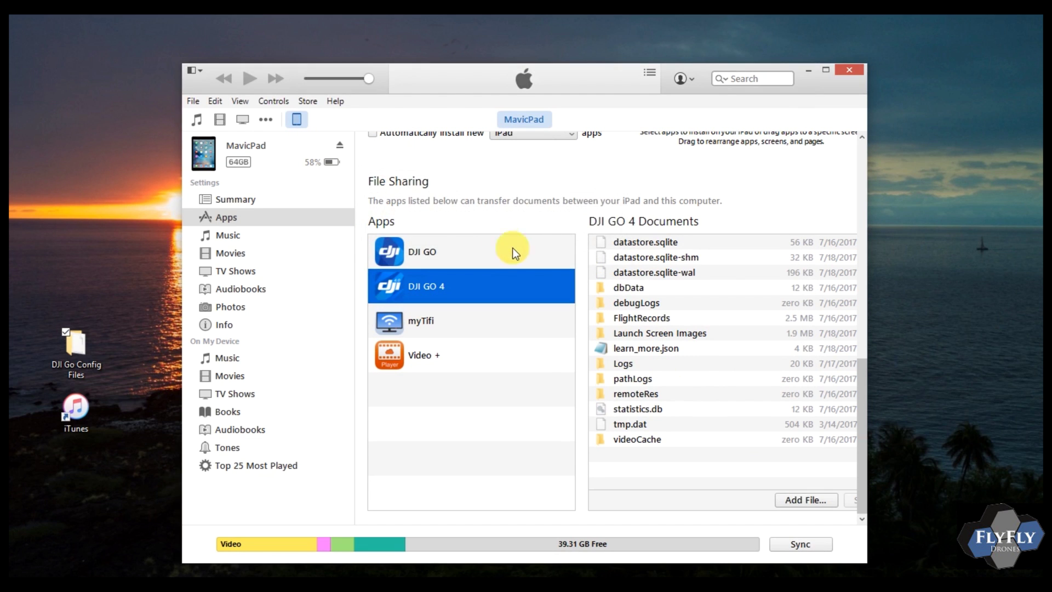
- Sync the iPad with the added config file and close iTunes
{"action": "left_click", "coordinate": [809, 544]}
{"action": "left_click", "coordinate": [849, 71]}
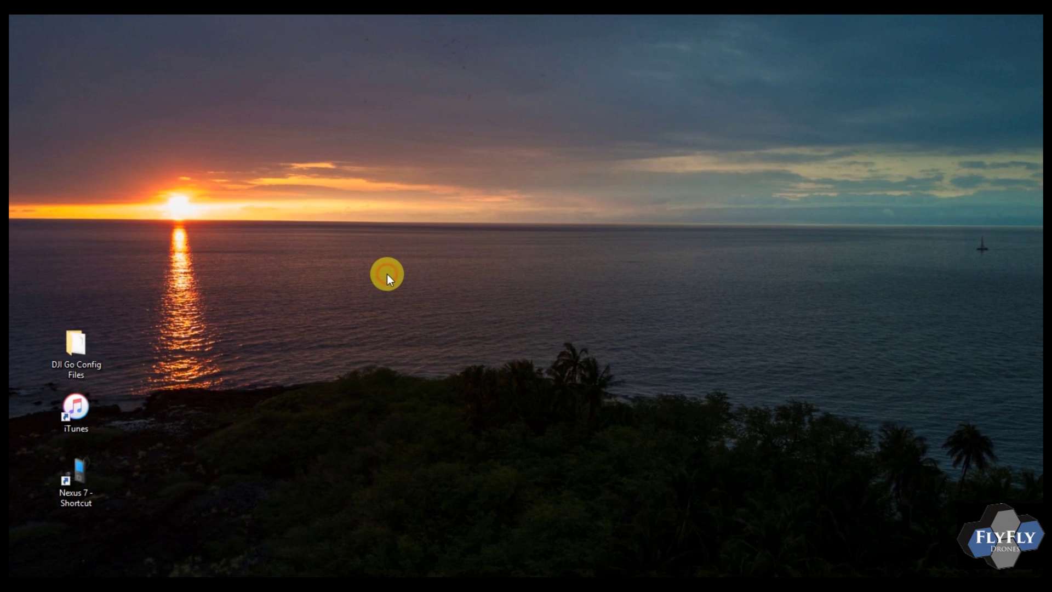
- Open the desktop folder DJI Go Config Files and, alongside it, the Nexus 7 folder Internal storage > Android > data > dji.go.v4 > files
{"action": "double_click", "coordinate": [84, 346]}
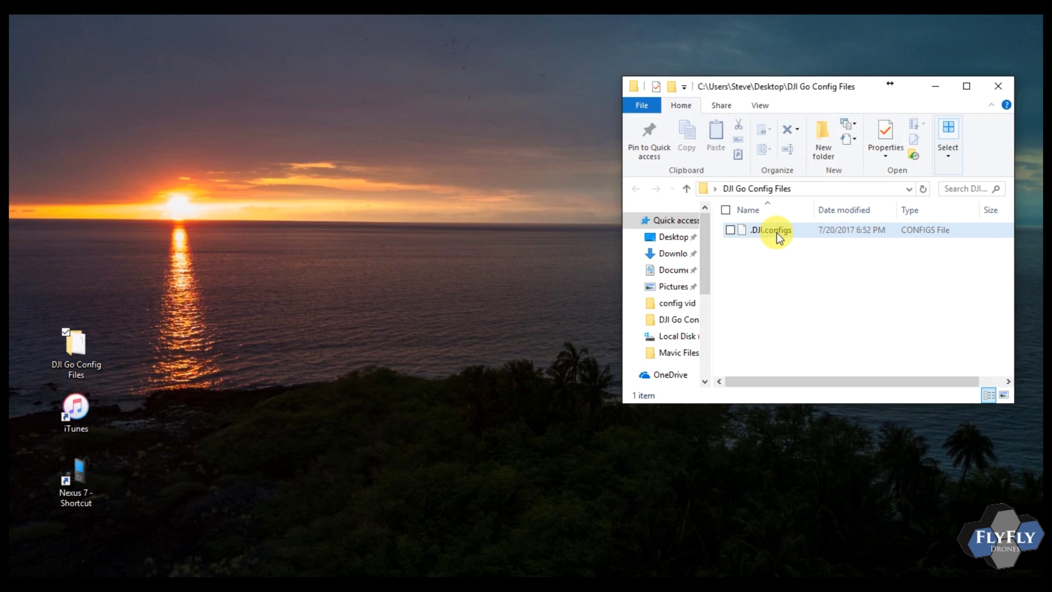
{"action": "double_click", "coordinate": [82, 473]}
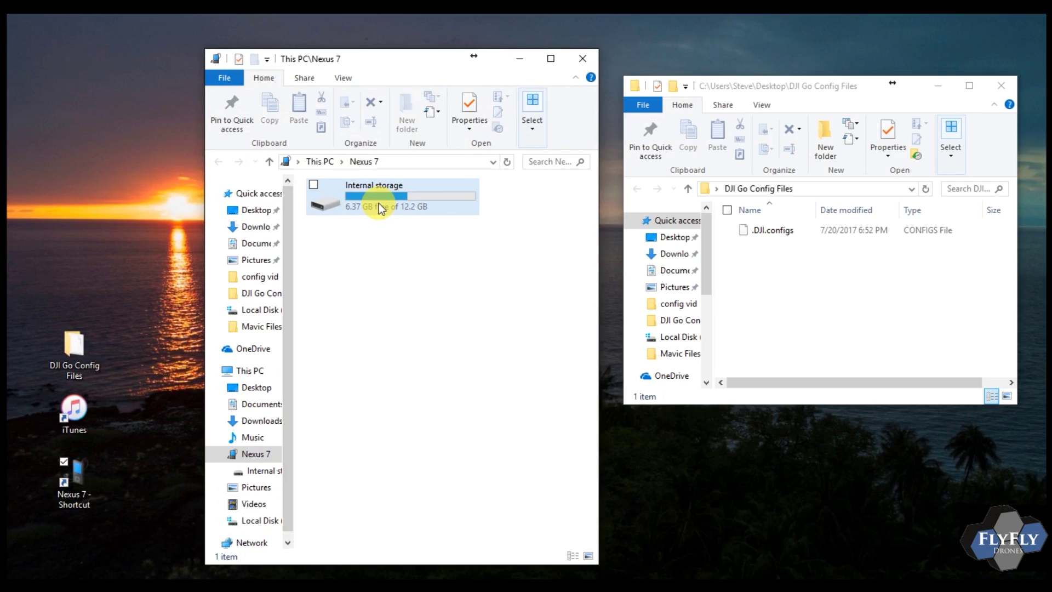
{"action": "double_click", "coordinate": [379, 204]}
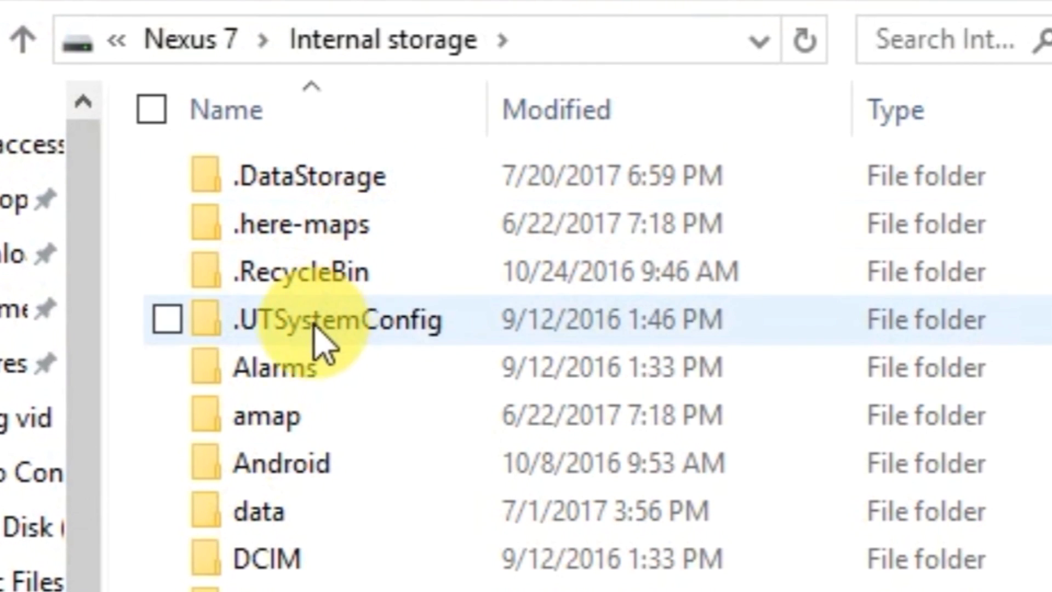
{"action": "left_click", "coordinate": [347, 482]}
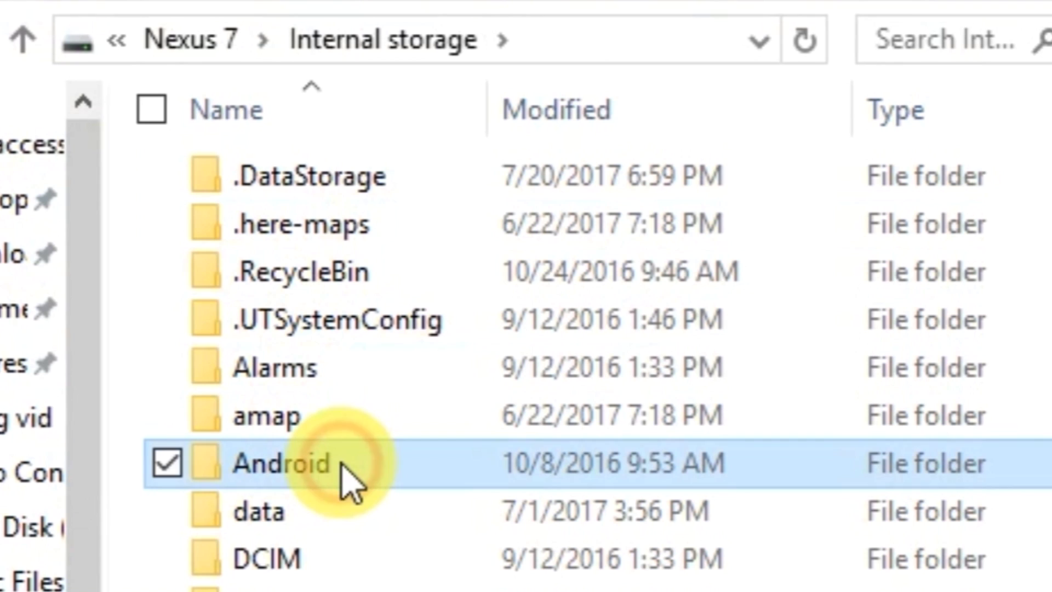
{"action": "double_click", "coordinate": [351, 472]}
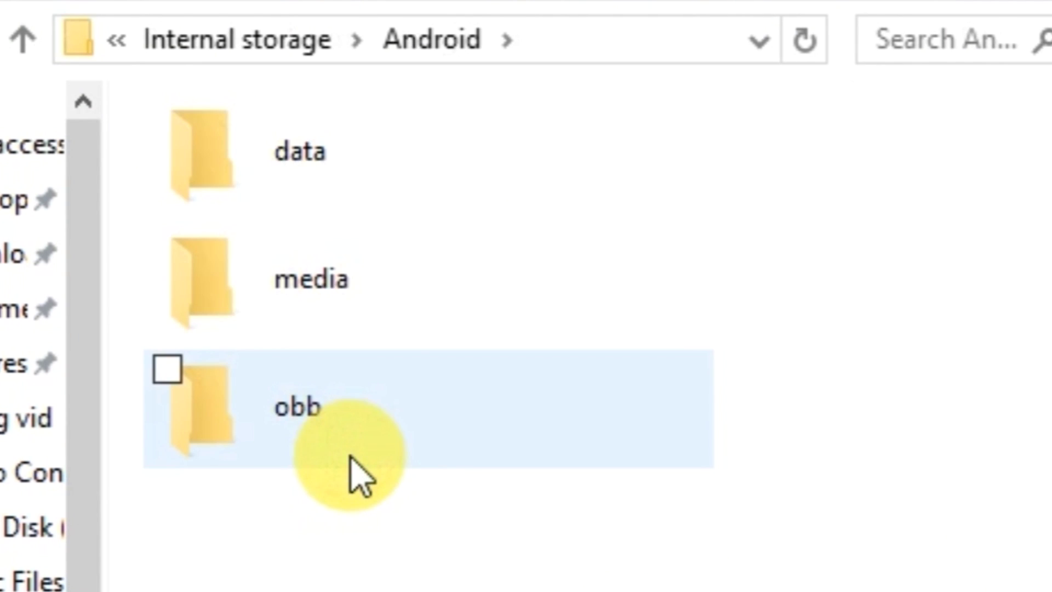
{"action": "double_click", "coordinate": [340, 154]}
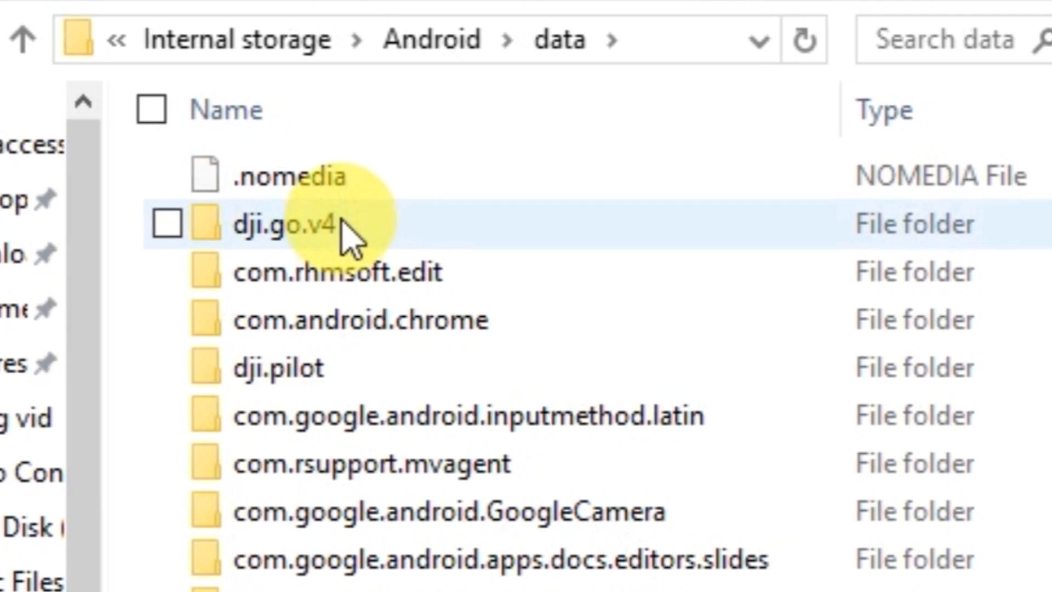
{"action": "double_click", "coordinate": [350, 233]}
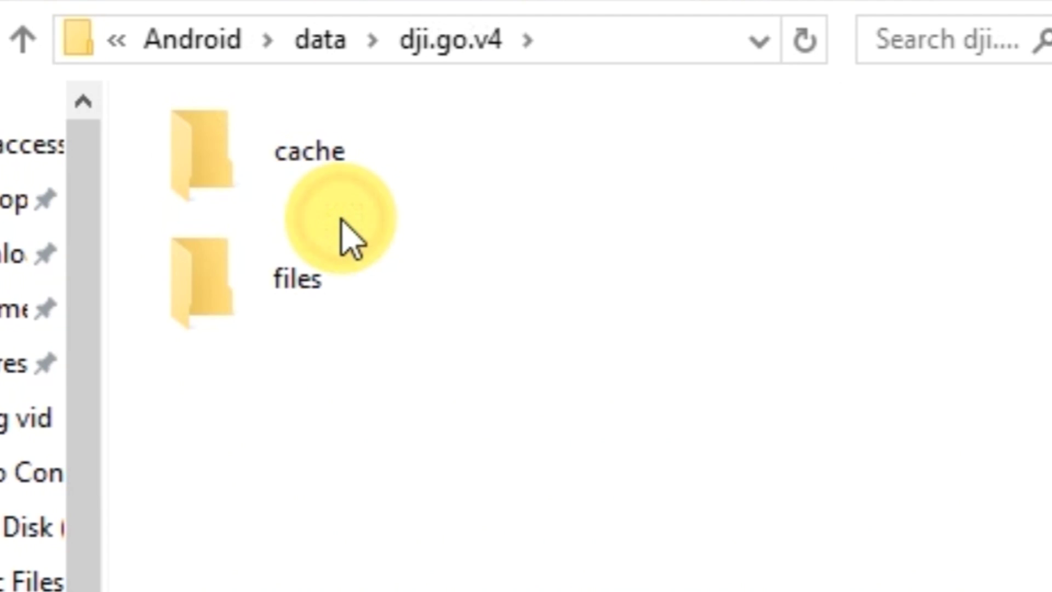
{"action": "double_click", "coordinate": [330, 270]}
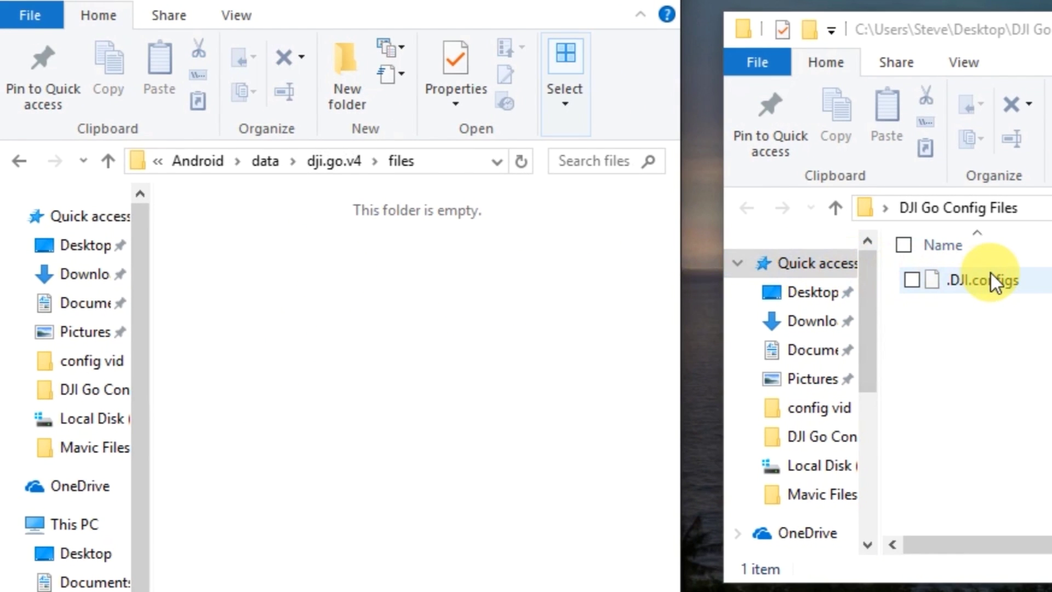
- Copy .DJI.configs from DJI Go Config Files into the Nexus 7's files folder and close both folder windows
{"action": "left_click", "coordinate": [989, 277]}
{"action": "left_click_drag", "start_coordinate": [998, 277], "coordinate": [355, 291]}
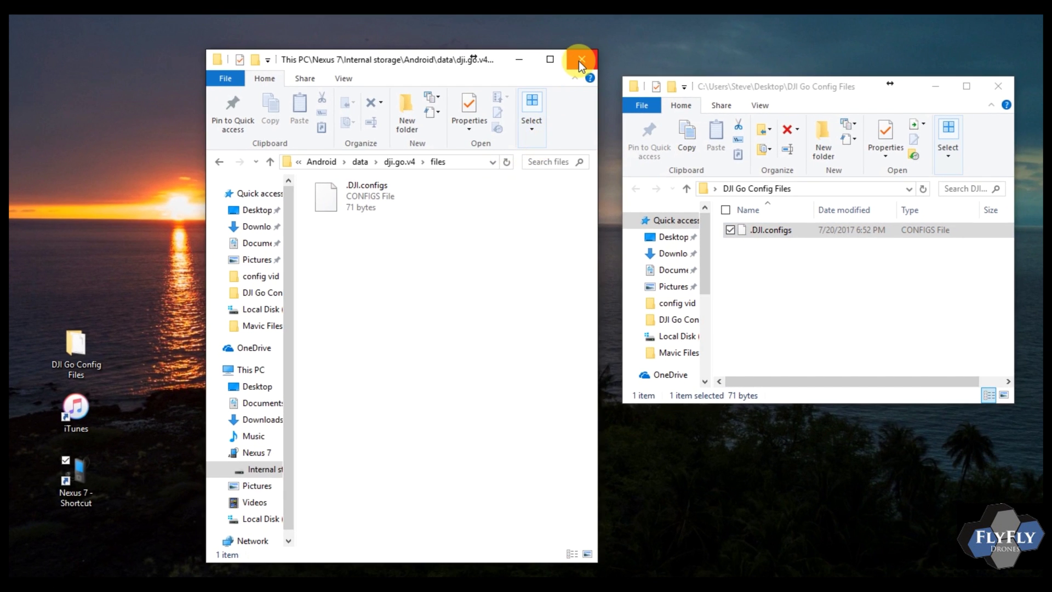
{"action": "left_click", "coordinate": [579, 60]}
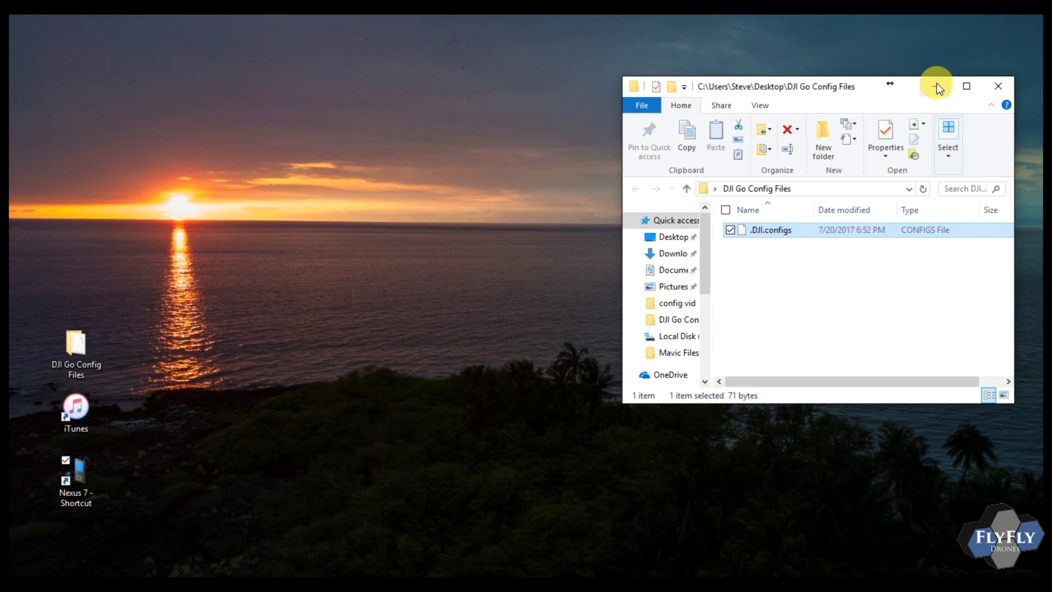
{"action": "left_click", "coordinate": [997, 85]}
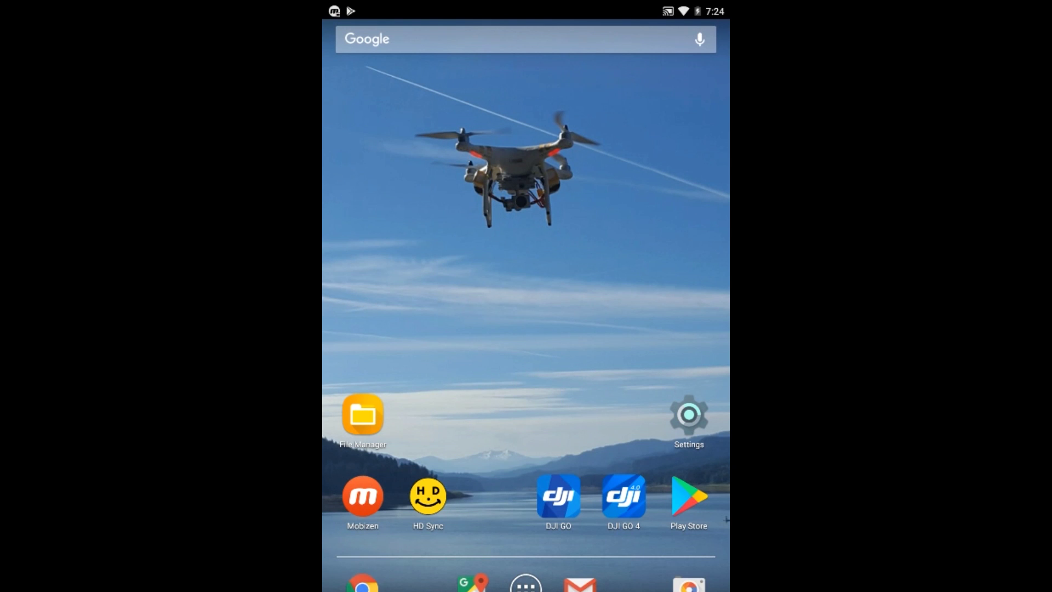
- Switch to Chrome on the Android tablet and load the site dji.retroroms.info
{"action": "left_click", "coordinate": [364, 581]}
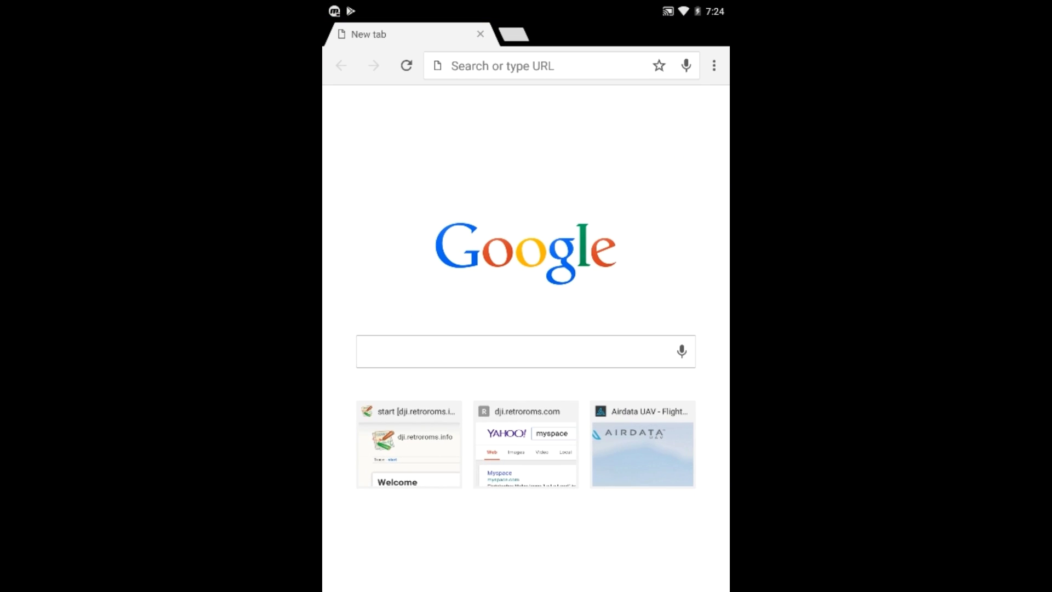
{"action": "left_click", "coordinate": [493, 351]}
{"action": "type", "text": "d"}
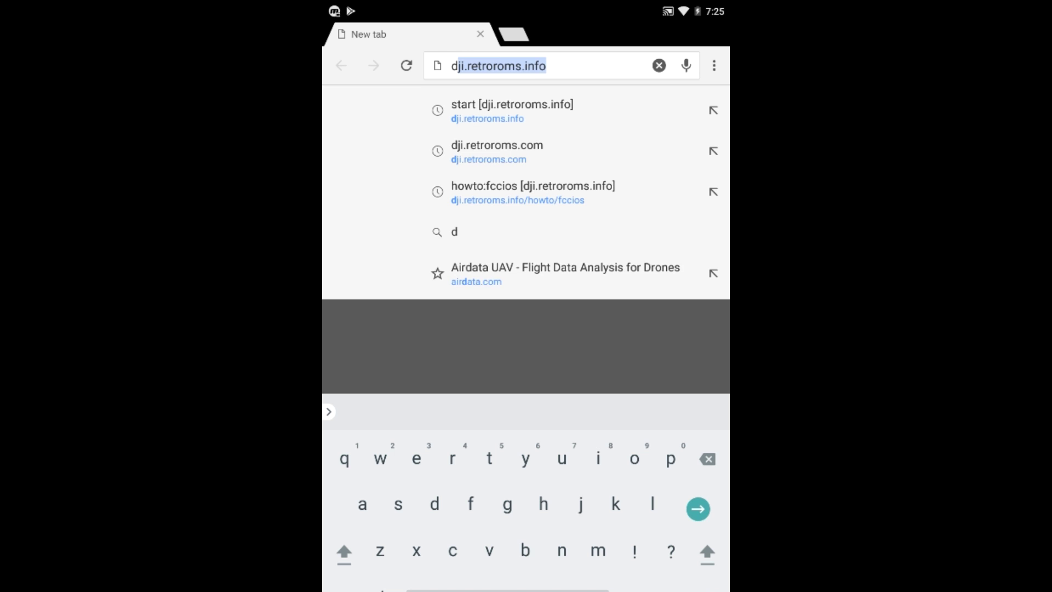
{"action": "type", "text": "ji.retroroms.info"}
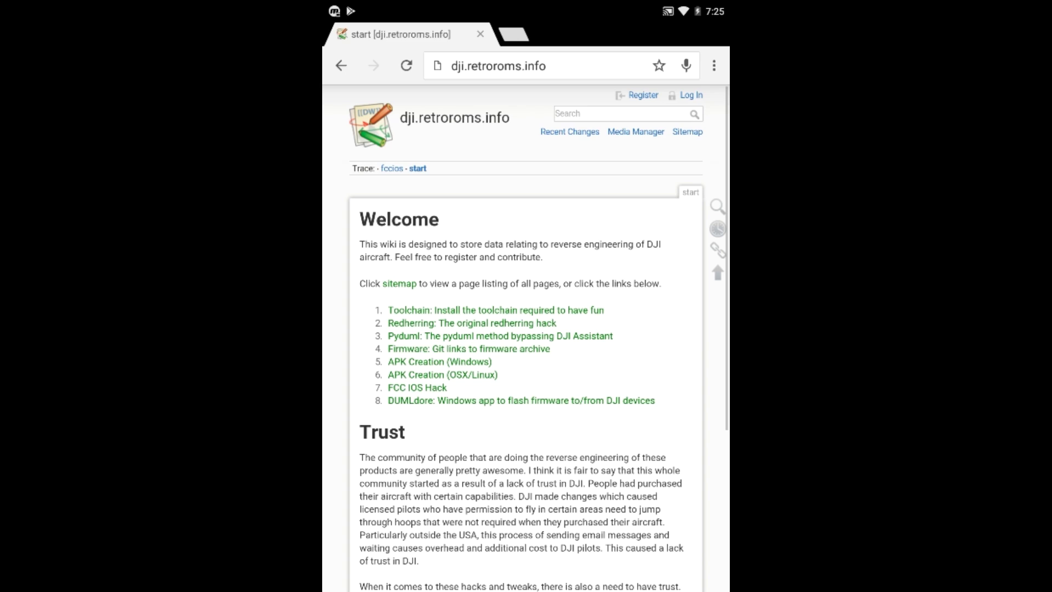
- Open the wiki's FCC IOS Hack page and download dji.configs_force_fcc from its Files table
{"action": "scroll", "coordinate": [526, 307], "scroll_direction": "down", "scroll_amount": 3}
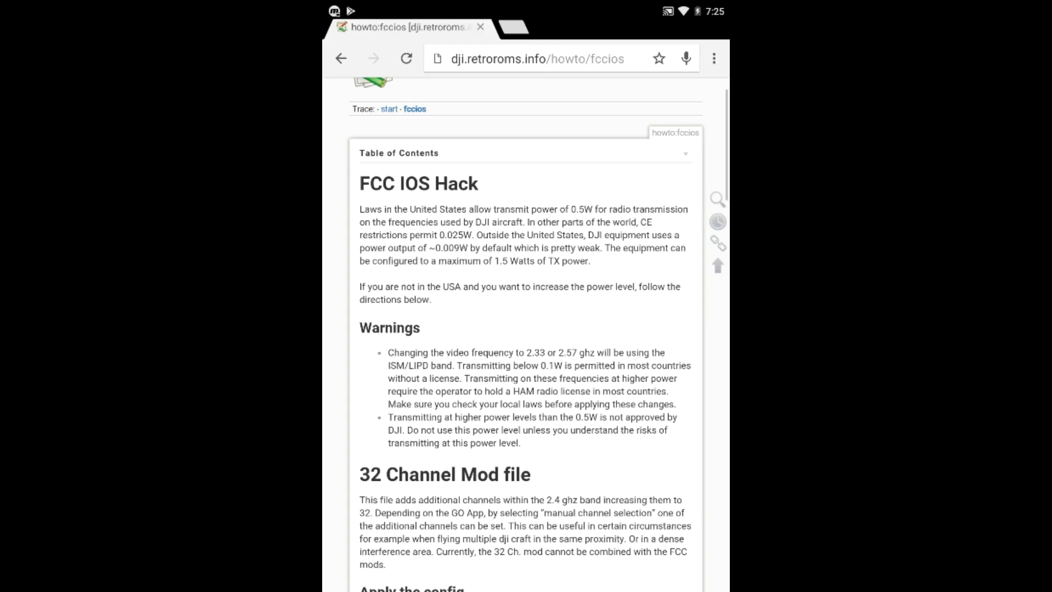
{"action": "scroll", "coordinate": [526, 329], "scroll_direction": "down", "scroll_amount": 2}
{"action": "scroll", "coordinate": [527, 329], "scroll_direction": "down", "scroll_amount": 1}
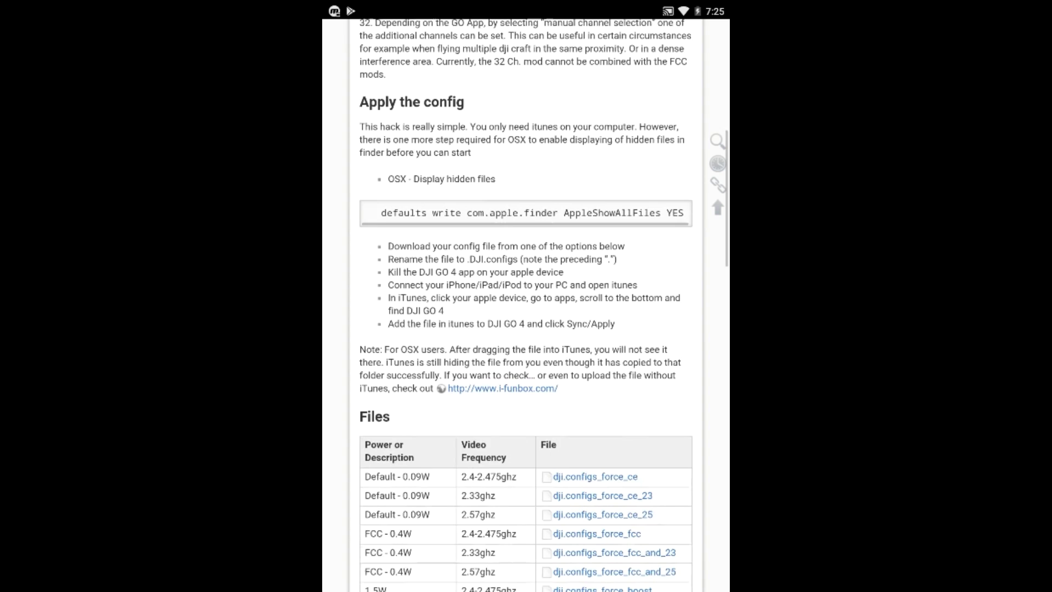
{"action": "scroll", "coordinate": [526, 329], "scroll_direction": "down", "scroll_amount": 2}
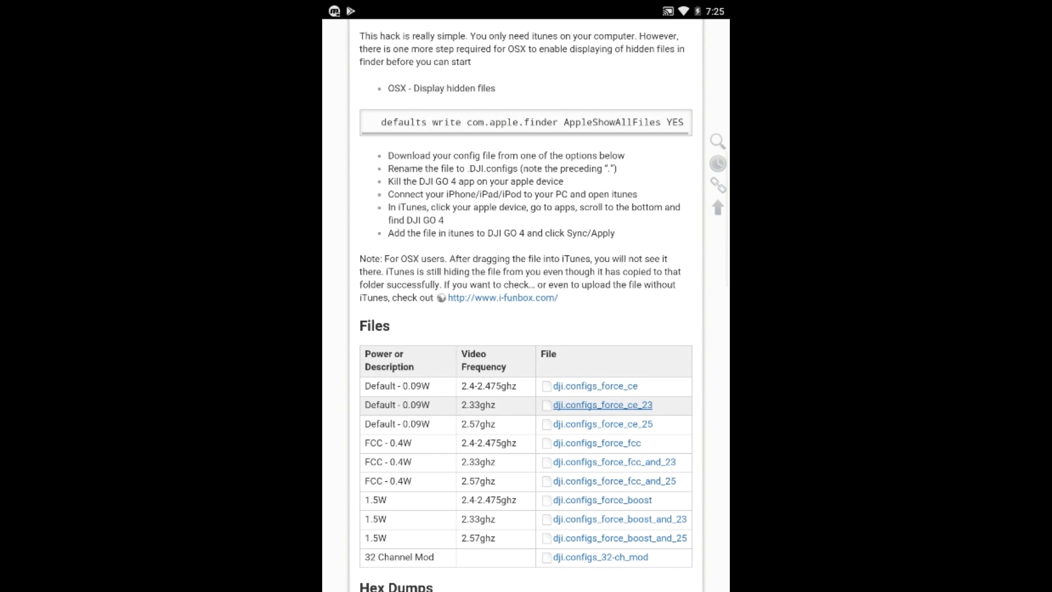
{"action": "scroll", "coordinate": [526, 329], "scroll_direction": "down", "scroll_amount": 1}
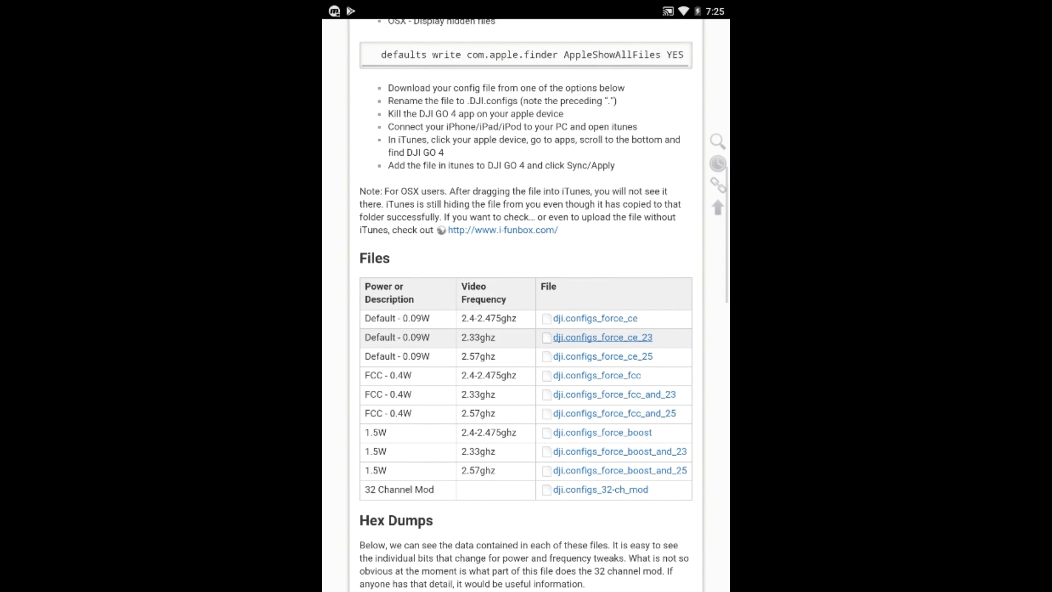
{"action": "scroll", "coordinate": [526, 329], "scroll_direction": "down", "scroll_amount": 1}
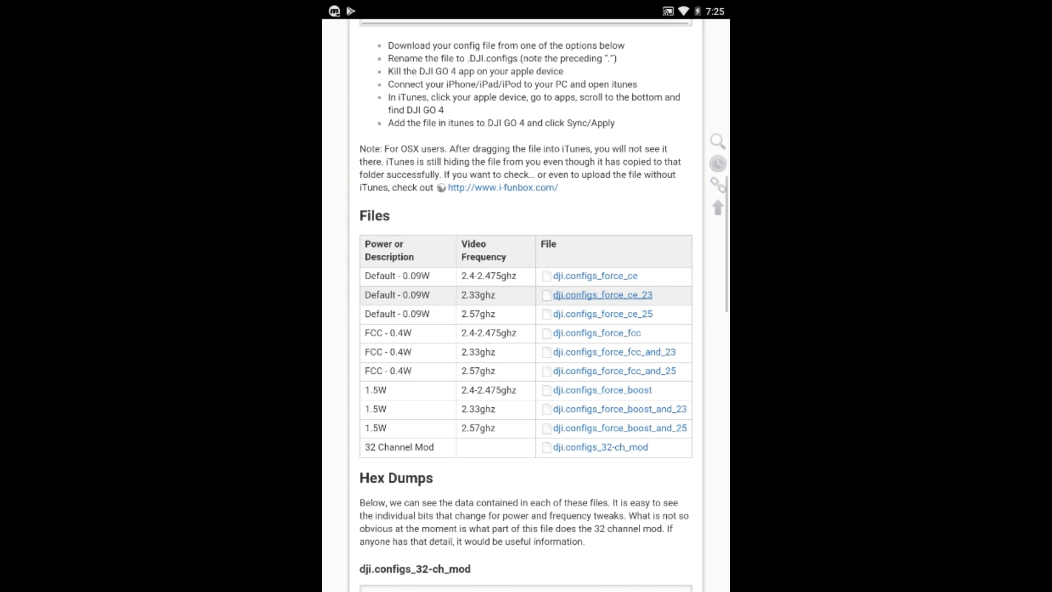
{"action": "left_click", "coordinate": [597, 332]}
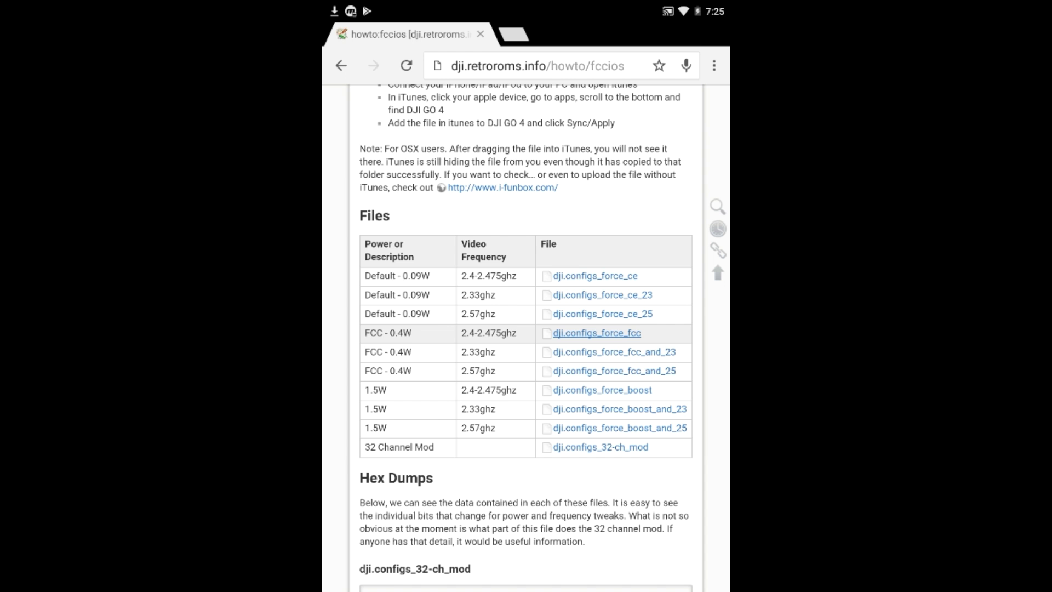
- Switch to the tablet's File Manager and open the Download folder in internal storage
{"action": "key", "text": "Home"}
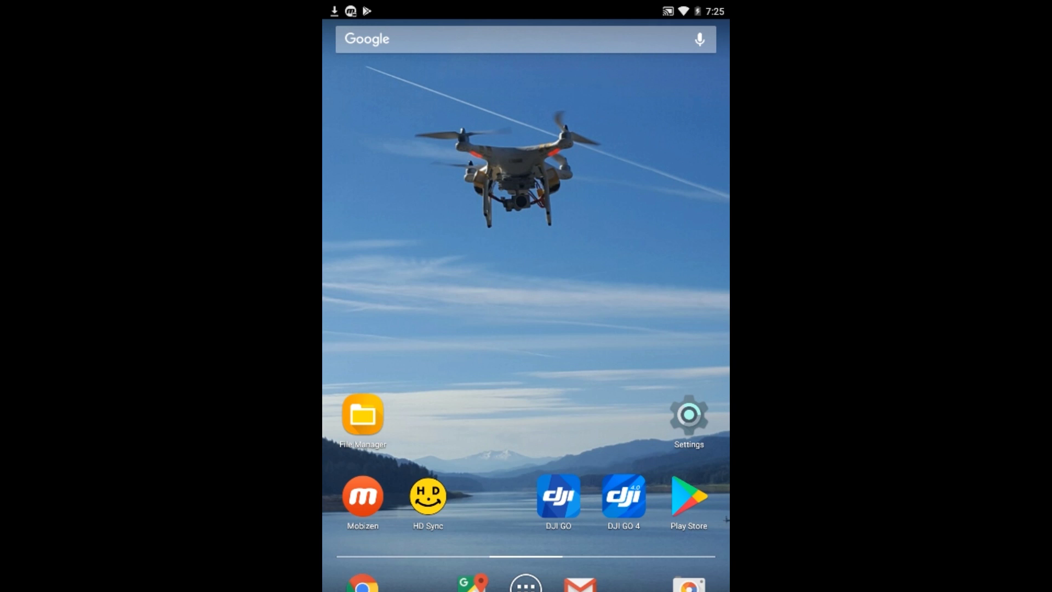
{"action": "left_click", "coordinate": [362, 415]}
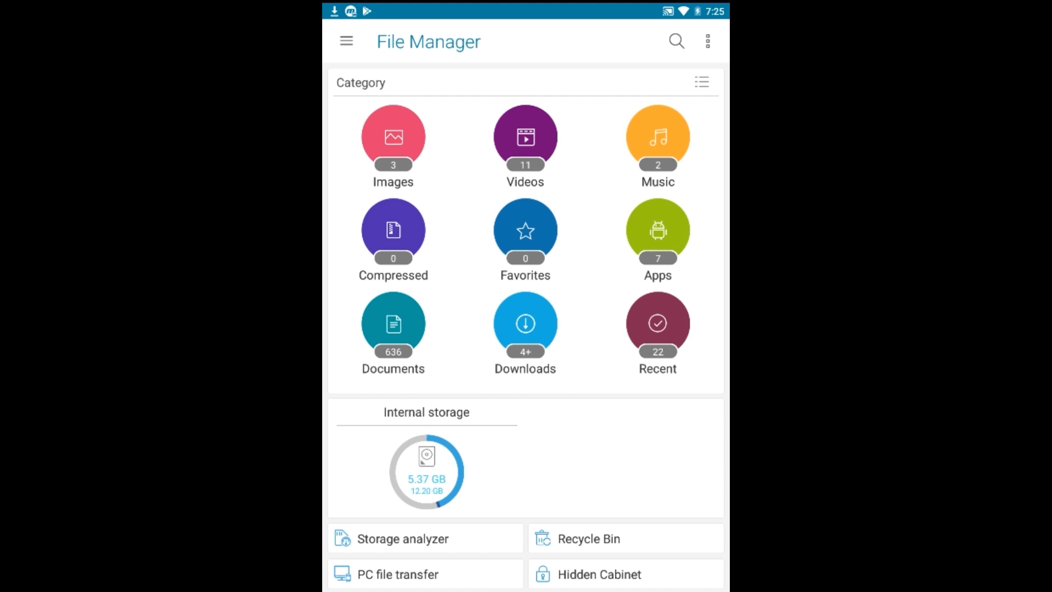
{"action": "left_click", "coordinate": [427, 471]}
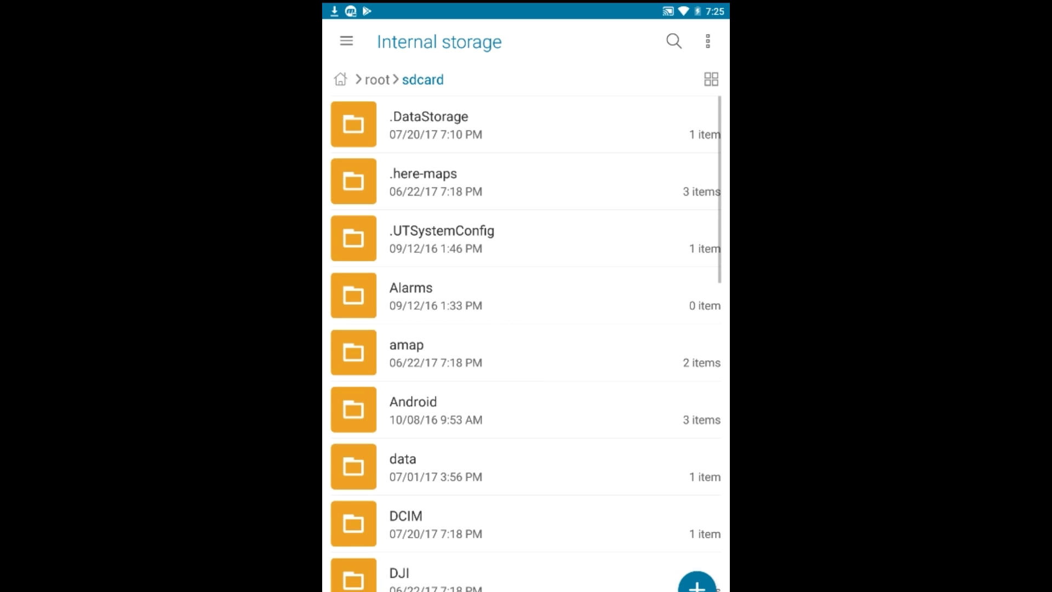
{"action": "scroll", "coordinate": [526, 344], "scroll_direction": "down", "scroll_amount": 8}
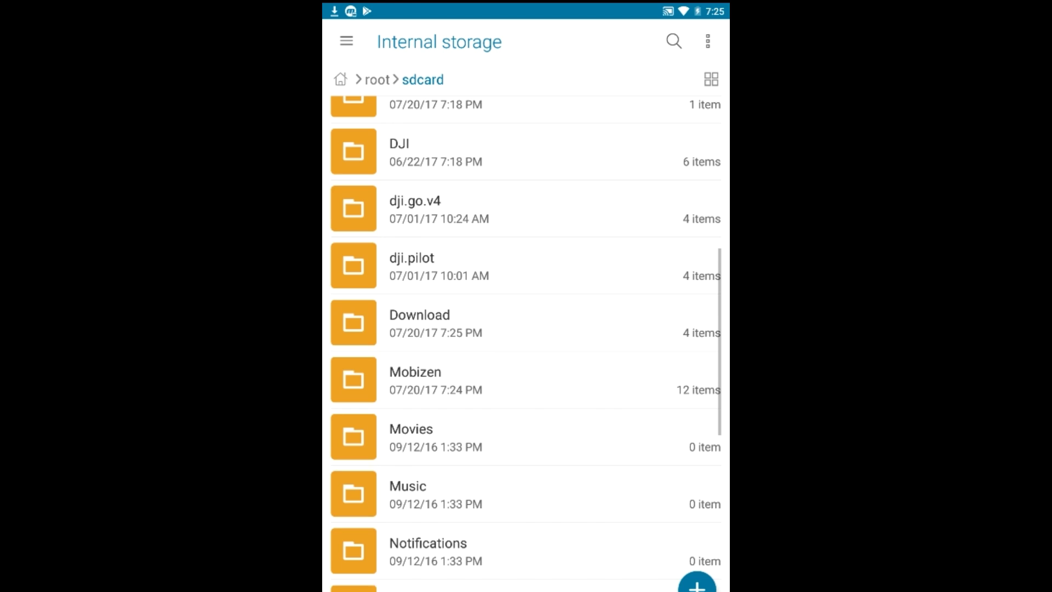
{"action": "left_click", "coordinate": [420, 324]}
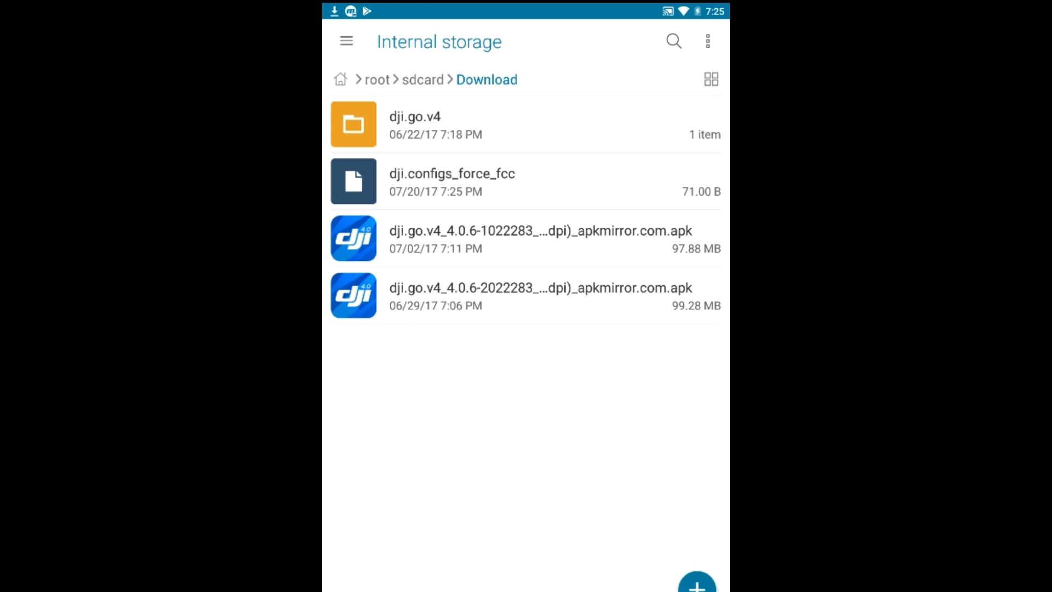
- Rename the downloaded file dji.configs_force_fcc in the Download folder to .DJI.configs
{"action": "left_click", "coordinate": [465, 181]}
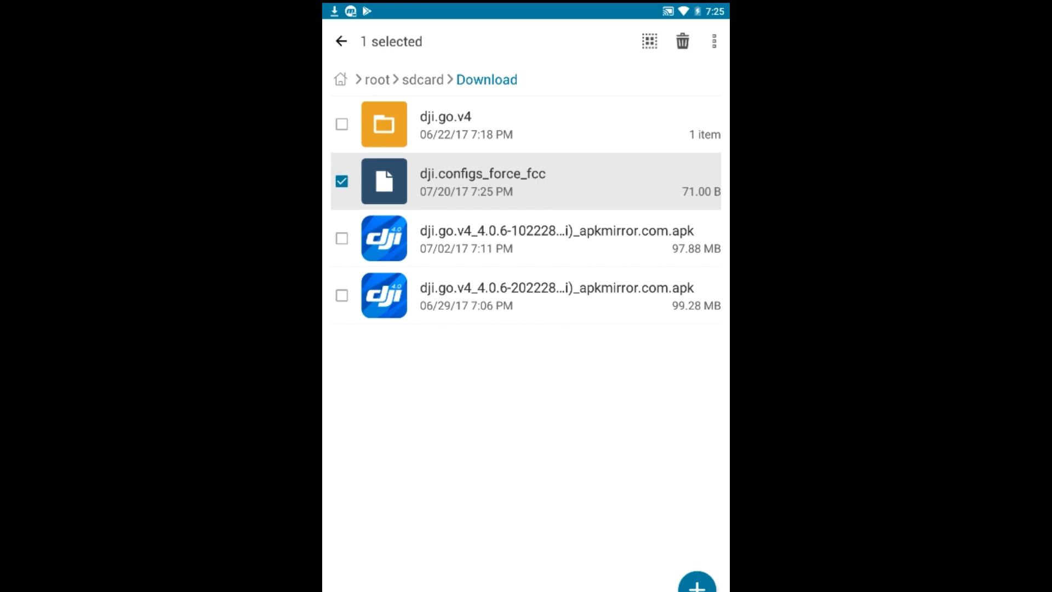
{"action": "left_click", "coordinate": [714, 41]}
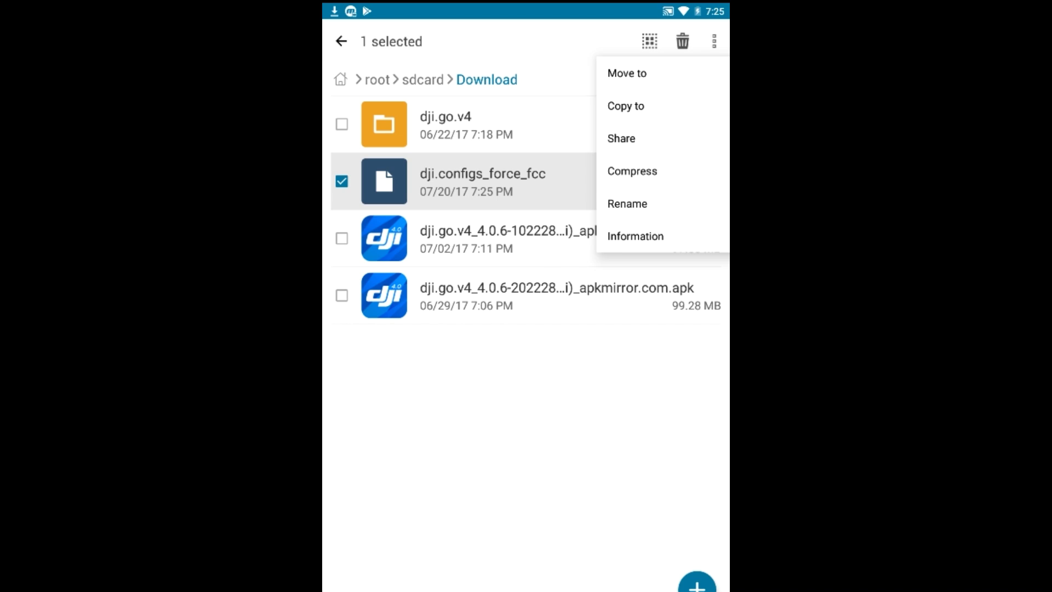
{"action": "left_click", "coordinate": [627, 204]}
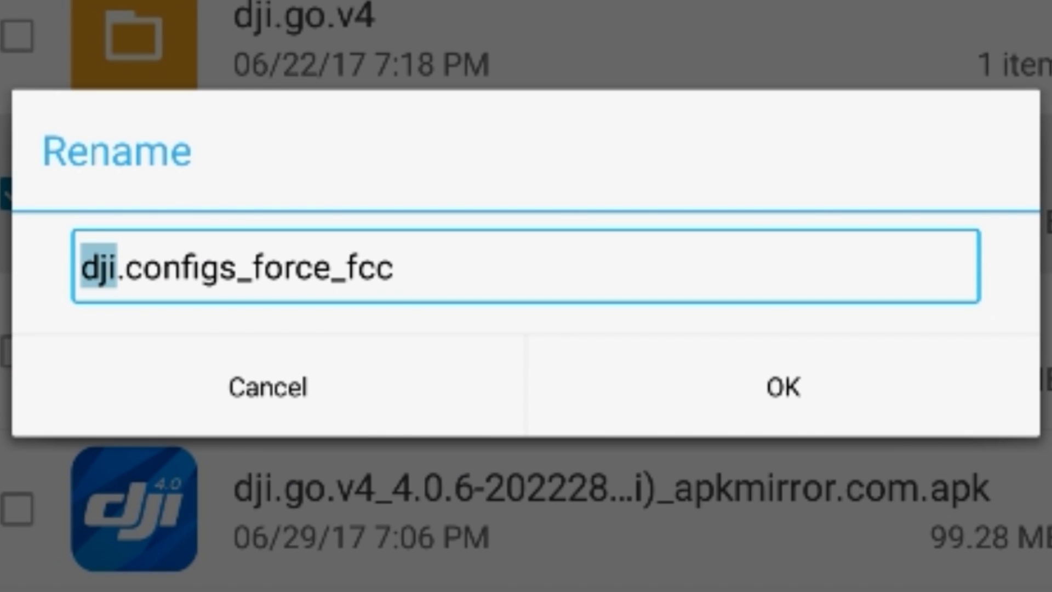
{"action": "left_click", "coordinate": [394, 269]}
{"action": "key", "text": "BackSpace"}
{"action": "key", "text": "BackSpace"}
{"action": "key", "text": "BackSpace"}
{"action": "key", "text": "BackSpace"}
{"action": "key", "text": "BackSpace"}
{"action": "key", "text": "BackSpace"}
{"action": "key", "text": "BackSpace"}
{"action": "key", "text": "BackSpace"}
{"action": "key", "text": "BackSpace"}
{"action": "key", "text": "BackSpace"}
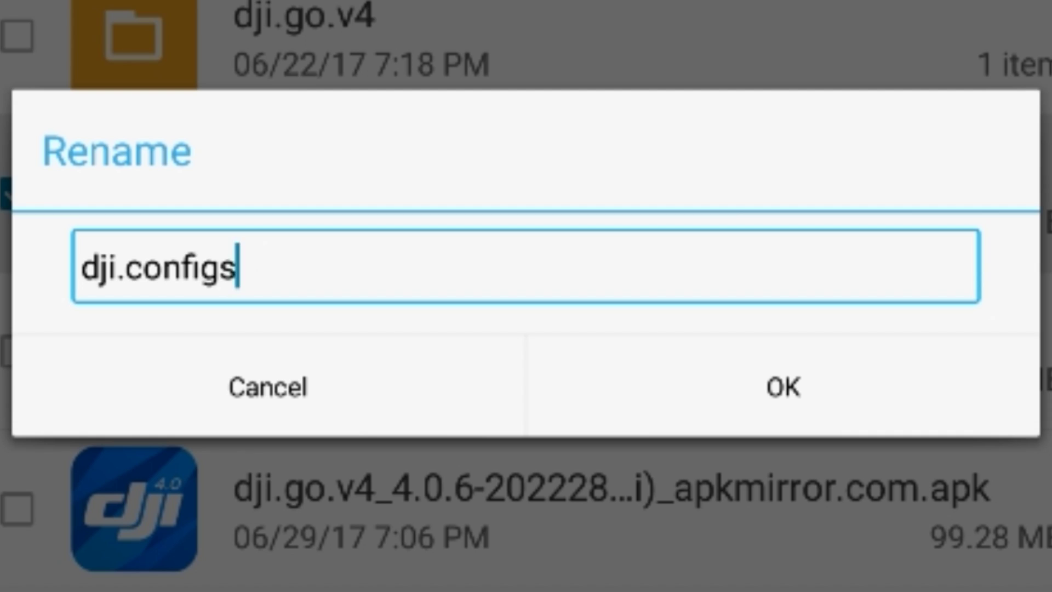
{"action": "key", "text": "BackSpace"}
{"action": "key", "text": "BackSpace"}
{"action": "key", "text": "BackSpace"}
{"action": "key", "text": "BackSpace"}
{"action": "key", "text": "BackSpace"}
{"action": "key", "text": "BackSpace"}
{"action": "key", "text": "BackSpace"}
{"action": "key", "text": "BackSpace"}
{"action": "key", "text": "BackSpace"}
{"action": "key", "text": "BackSpace"}
{"action": "key", "text": "BackSpace"}
{"action": "type", "text": "."}
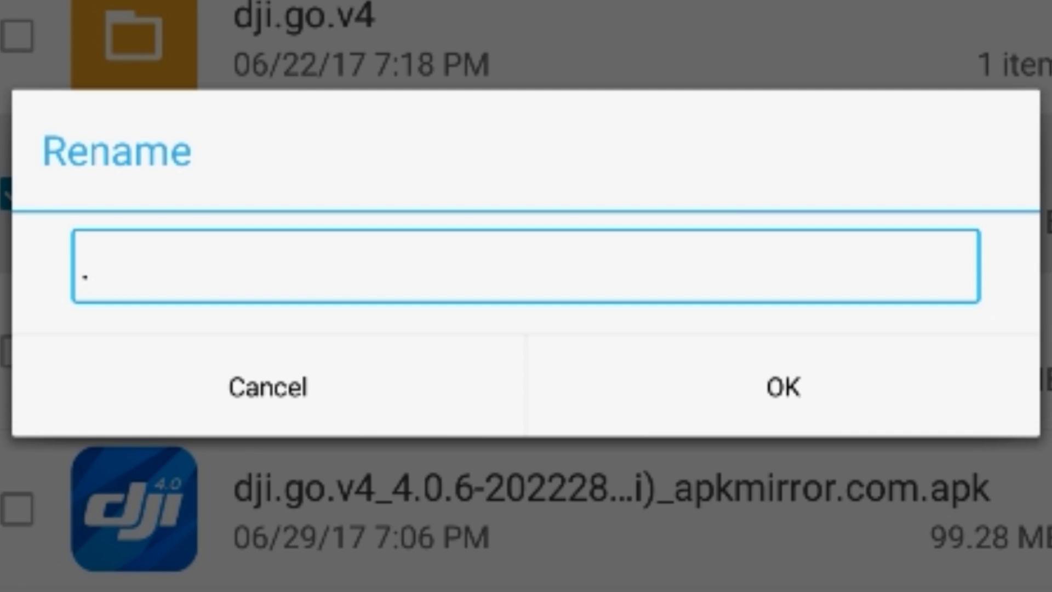
{"action": "type", "text": "DJ"}
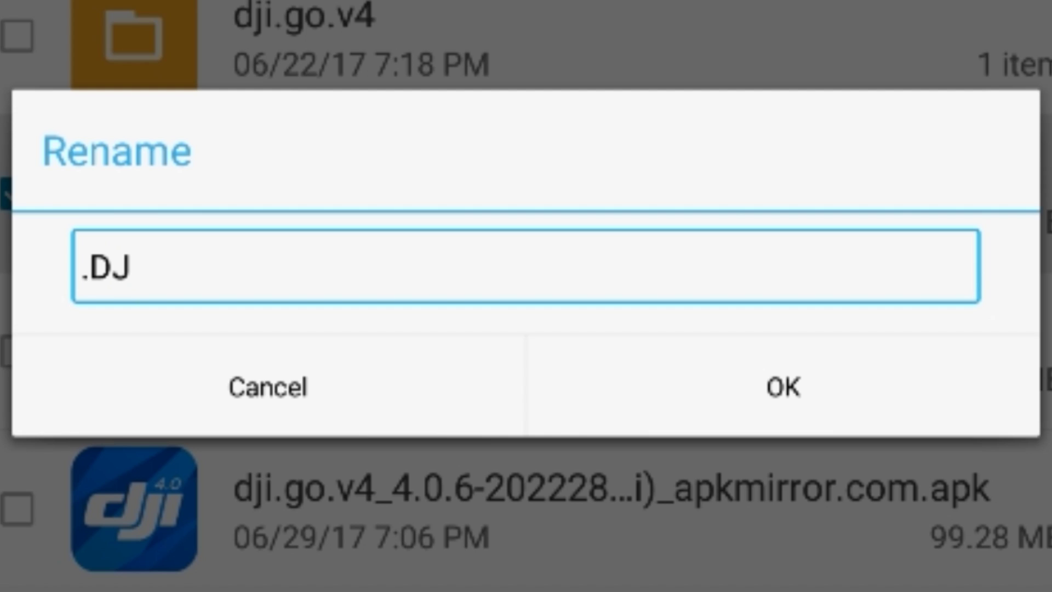
{"action": "type", "text": "I.con"}
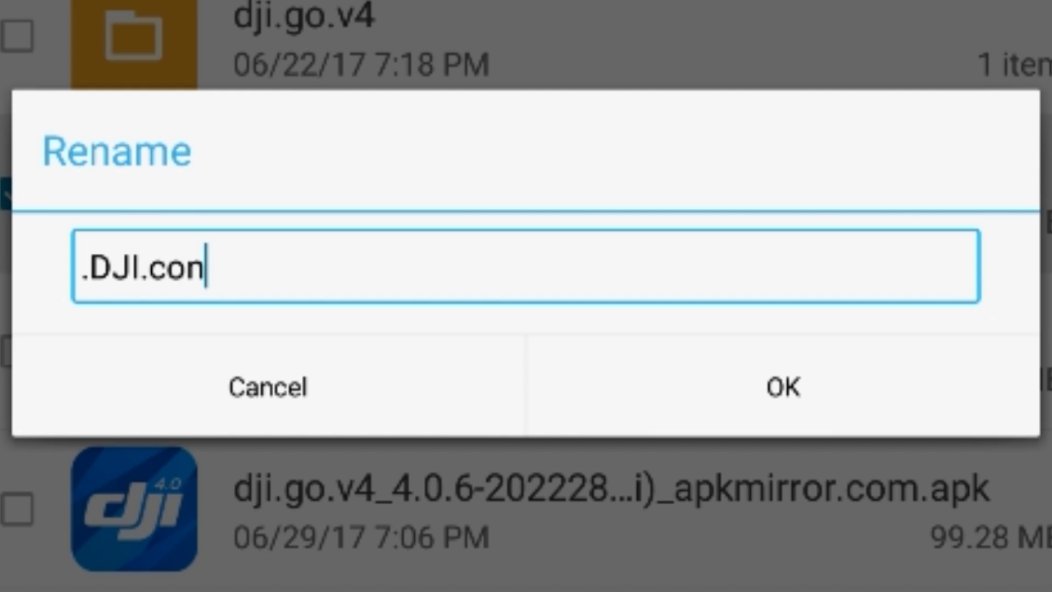
{"action": "type", "text": "figs"}
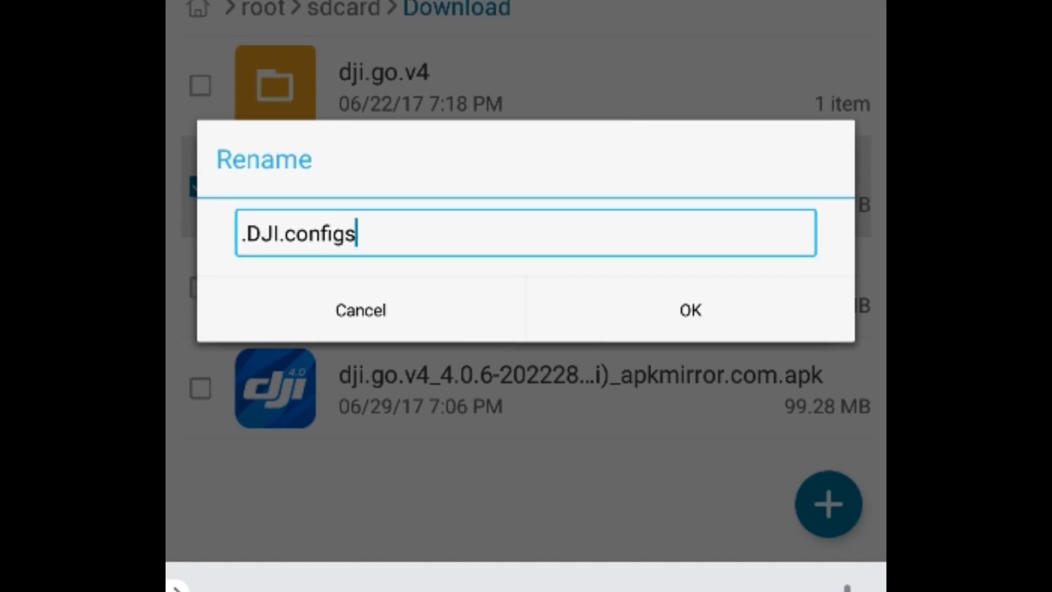
{"action": "left_click", "coordinate": [782, 386]}
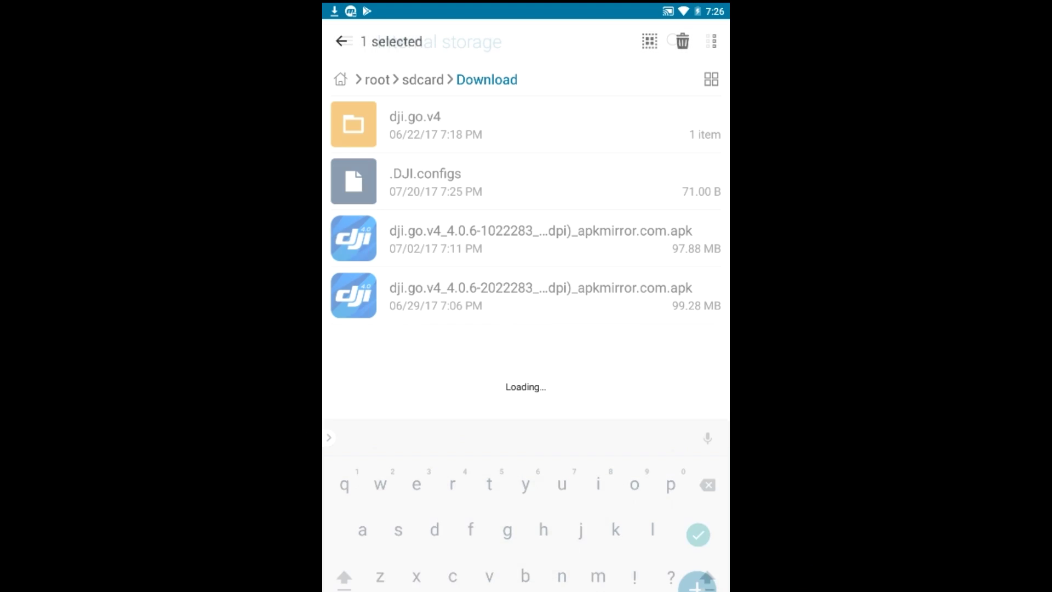
- Copy .DJI.configs from the Download folder to /sdcard/Android/data/dji.go.v4/files, replacing the existing file, and return to the home screen
{"action": "left_click", "coordinate": [588, 181]}
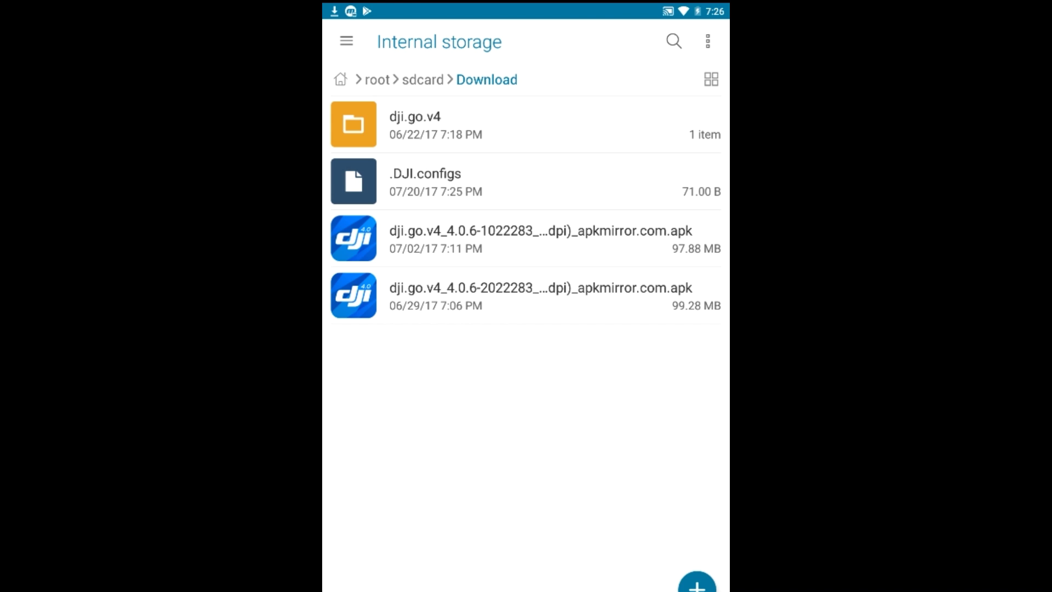
{"action": "left_click", "coordinate": [588, 181]}
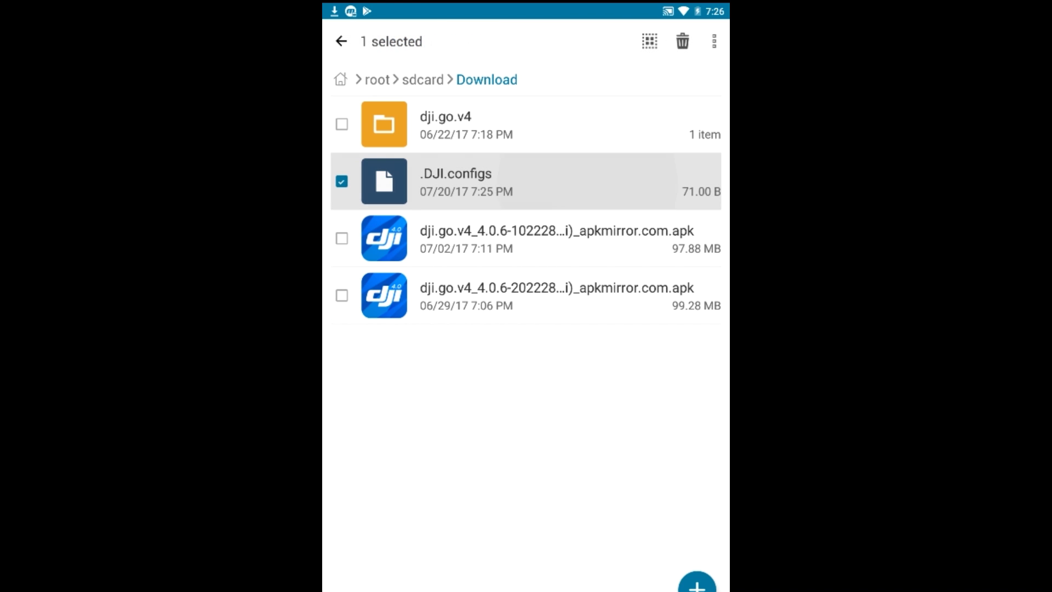
{"action": "left_click", "coordinate": [714, 41]}
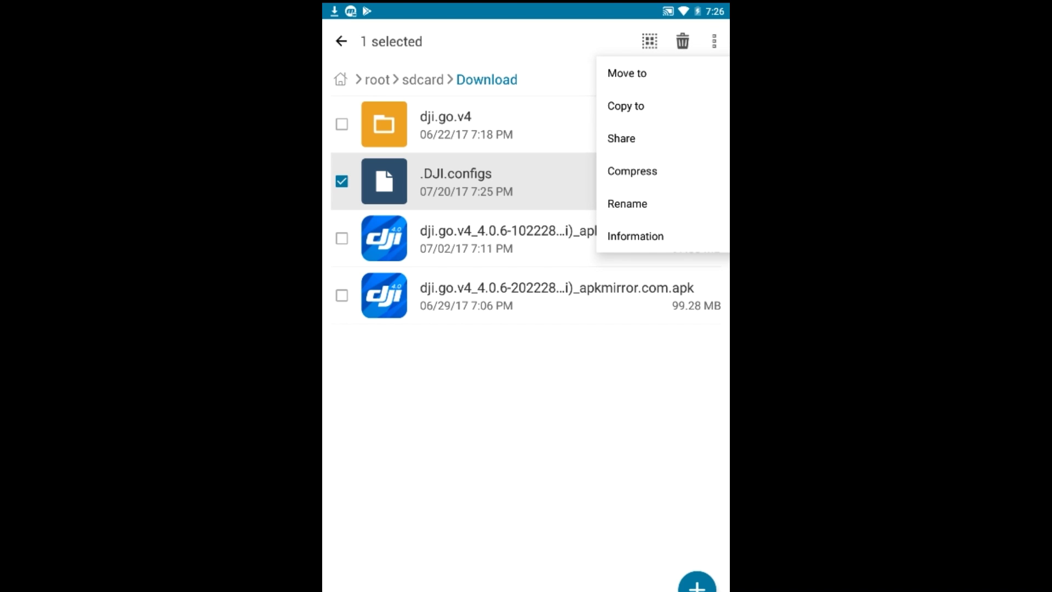
{"action": "left_click", "coordinate": [625, 105]}
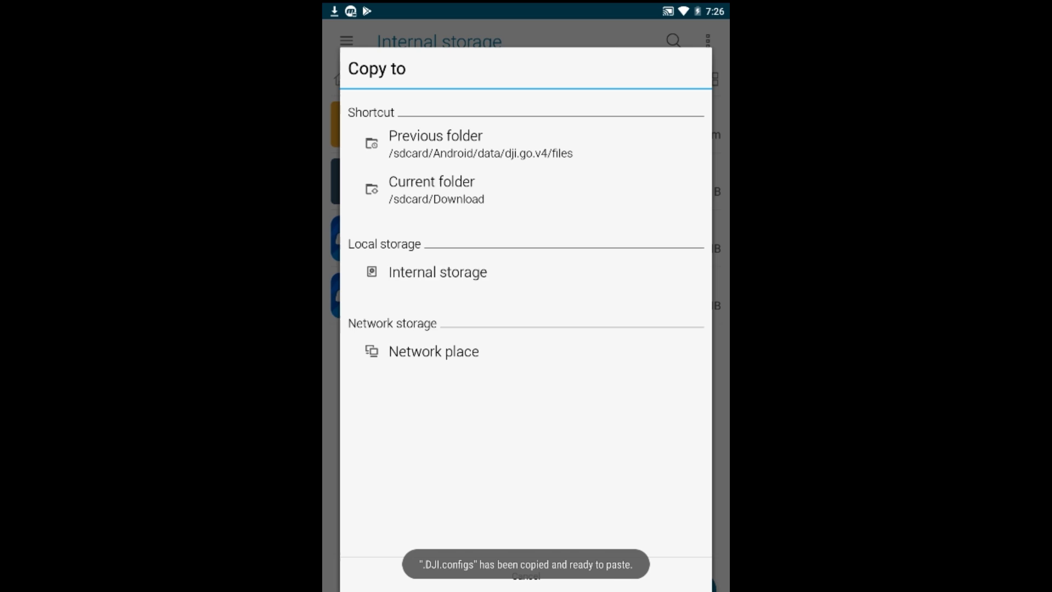
{"action": "left_click", "coordinate": [438, 272]}
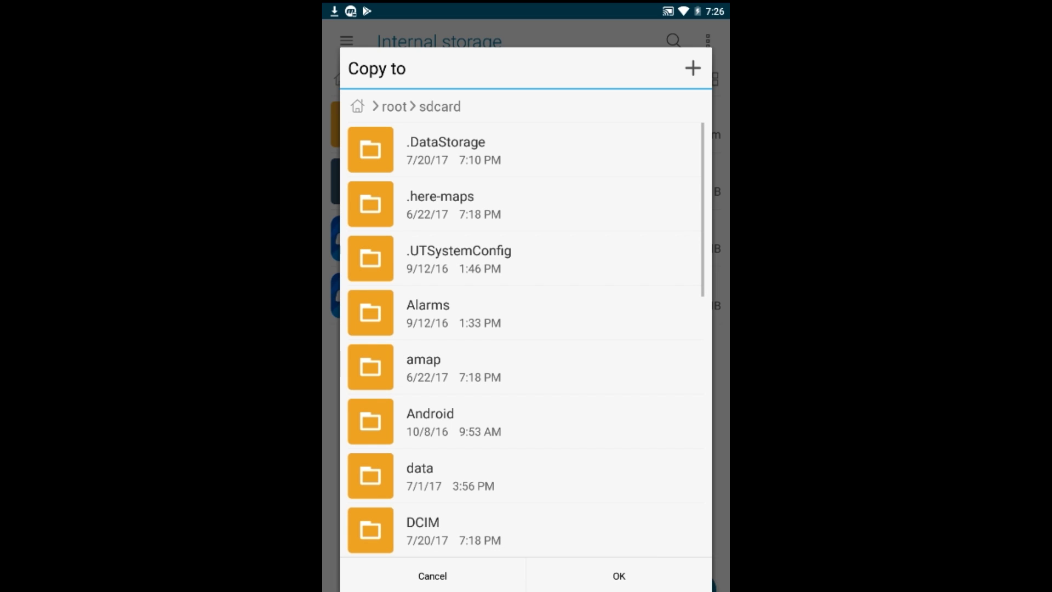
{"action": "left_click", "coordinate": [549, 427]}
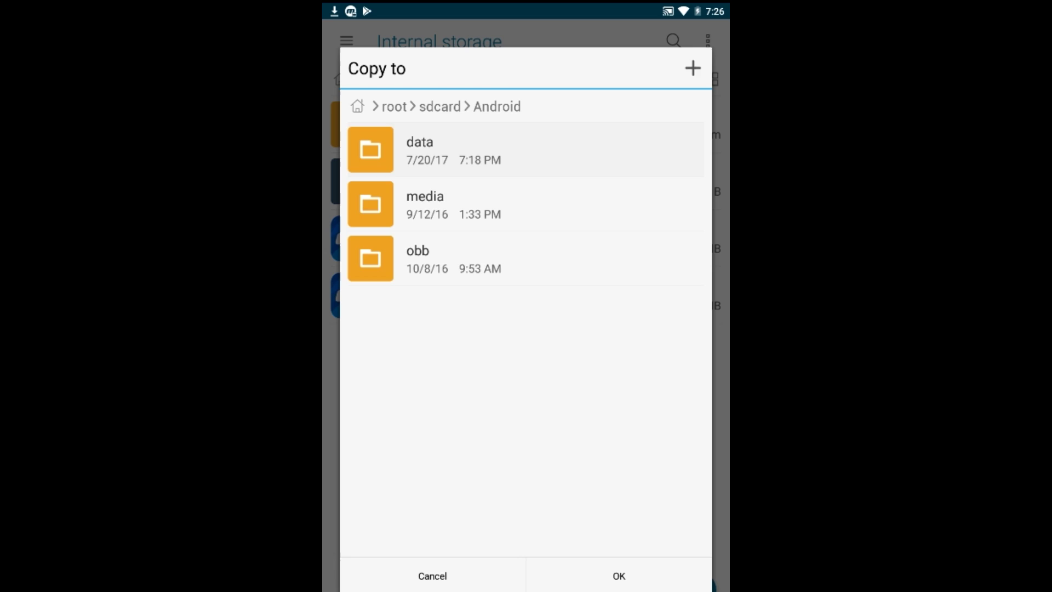
{"action": "left_click", "coordinate": [526, 149]}
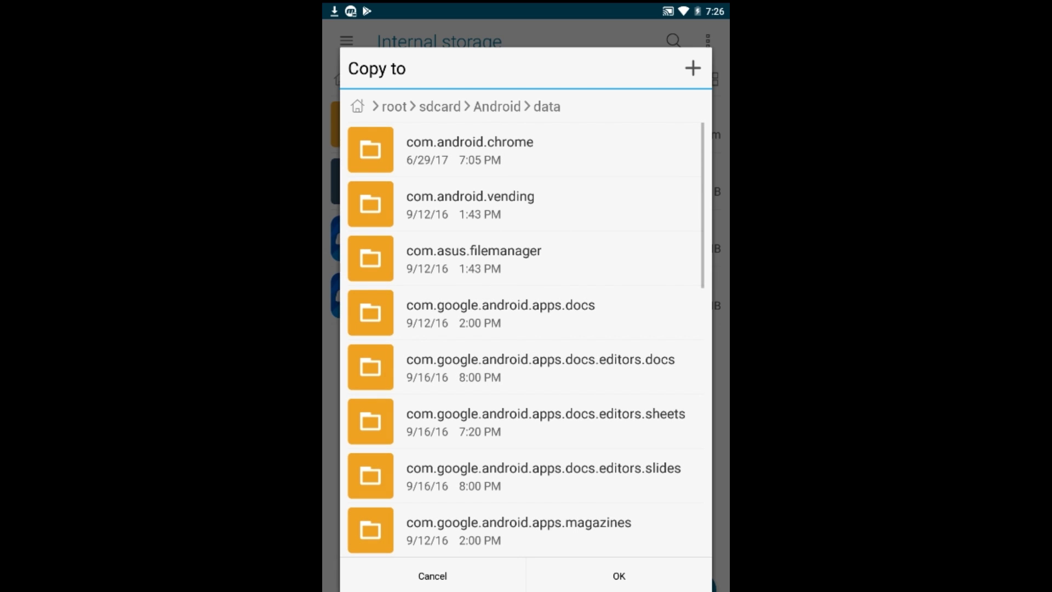
{"action": "scroll", "coordinate": [526, 339], "scroll_direction": "down", "scroll_amount": 10}
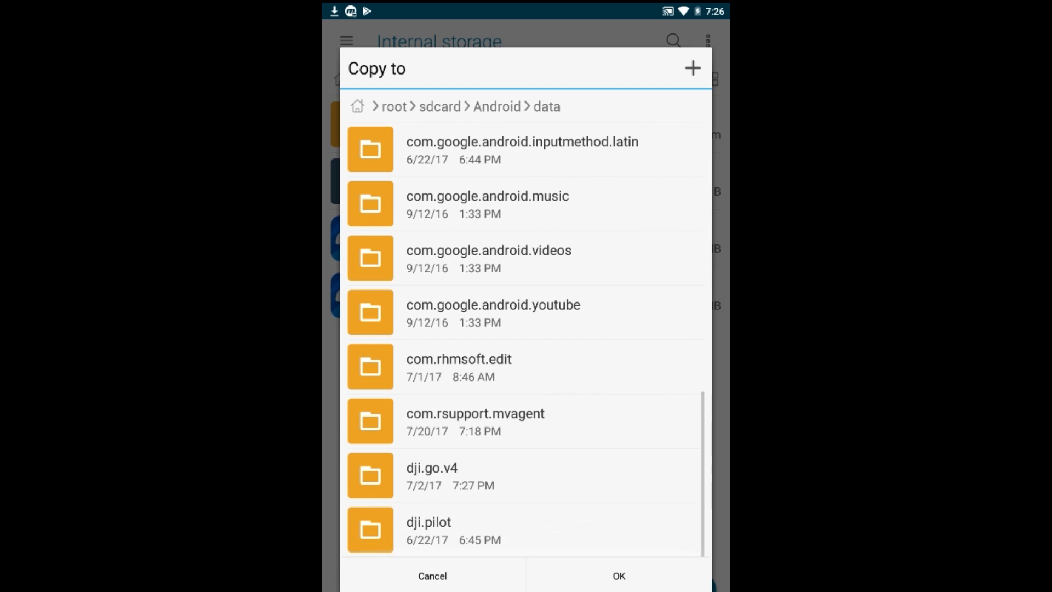
{"action": "left_click", "coordinate": [526, 475]}
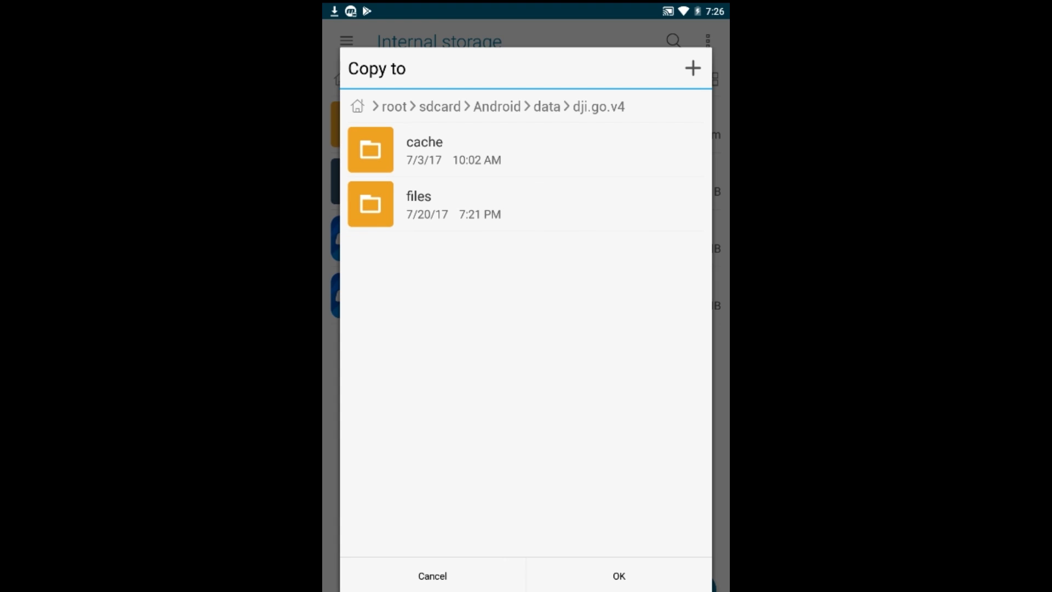
{"action": "left_click", "coordinate": [444, 204]}
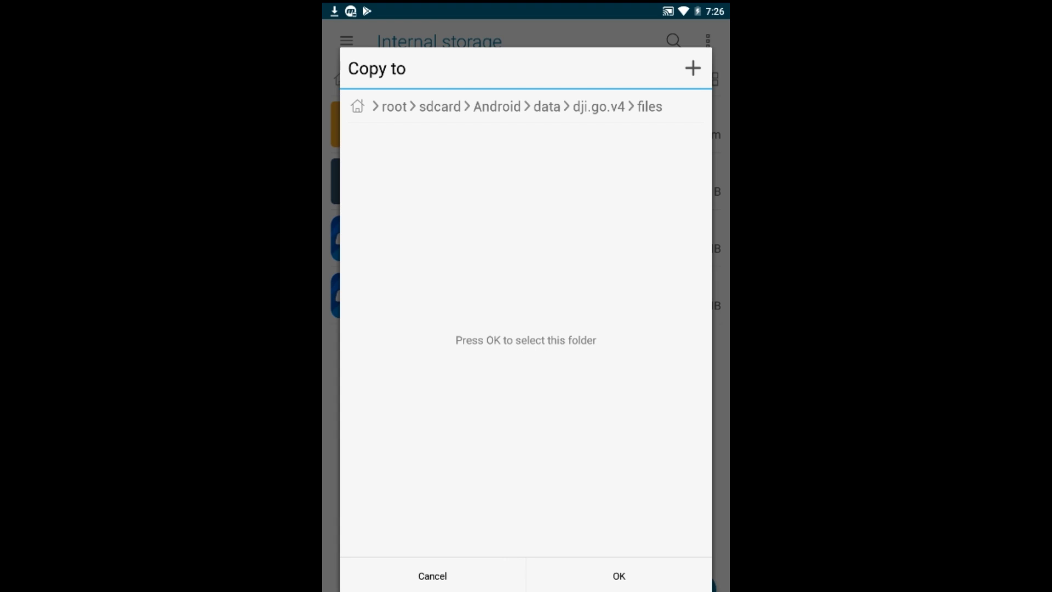
{"action": "left_click", "coordinate": [619, 575]}
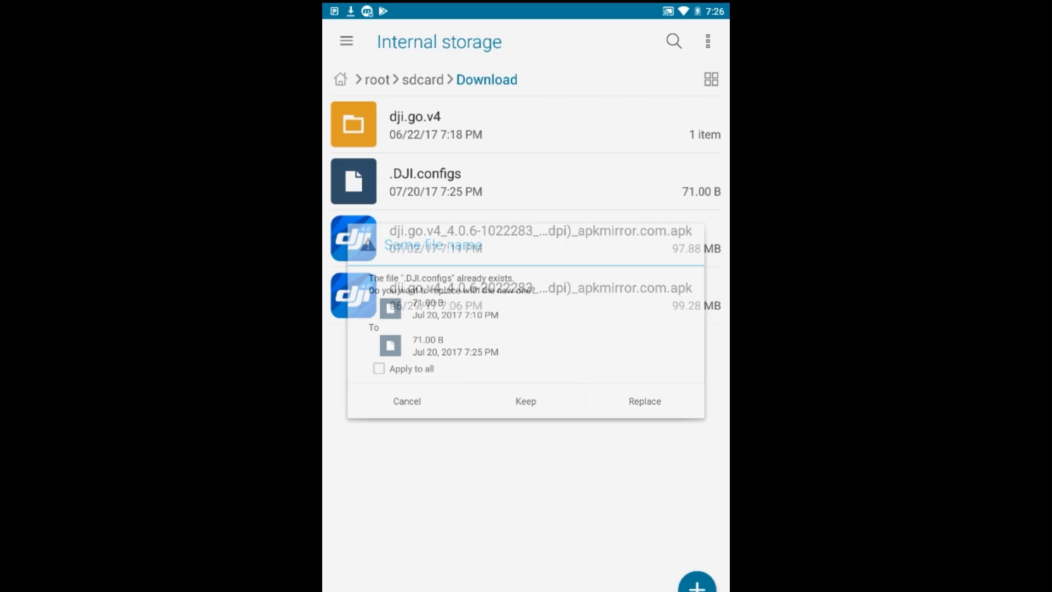
{"action": "left_click", "coordinate": [650, 405]}
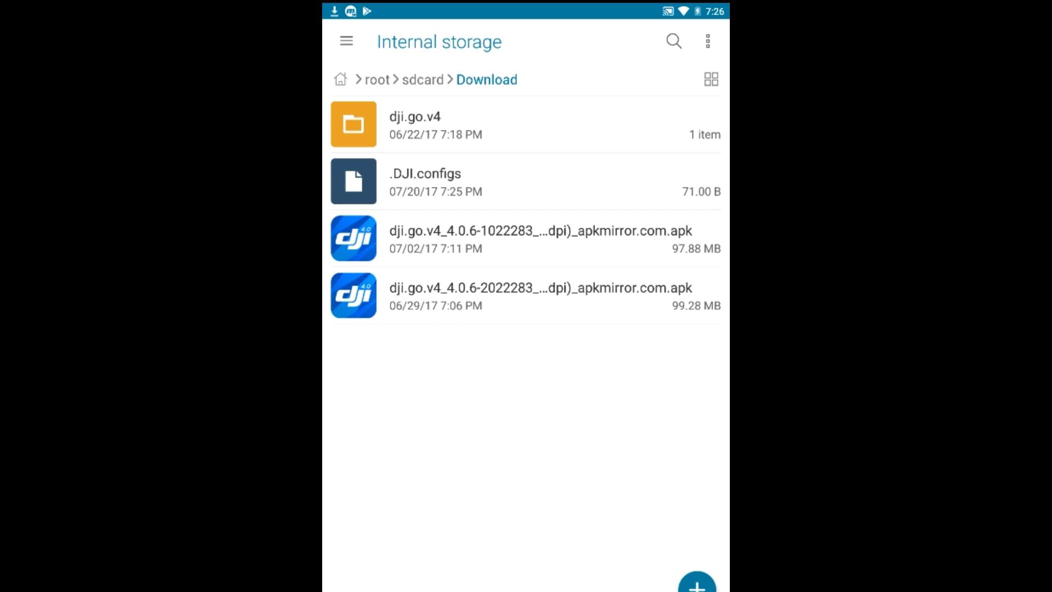
{"action": "key", "text": "Home"}
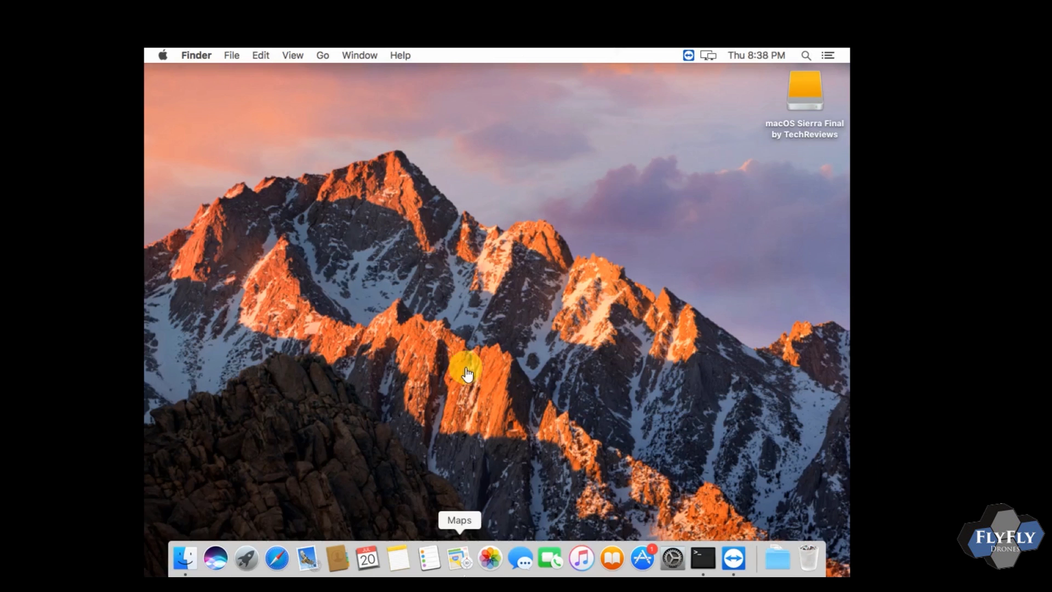
- Switch to Safari on the Mac, load dji.retroroms.info and open the wiki's FCC IOS Hack page
{"action": "left_click", "coordinate": [276, 558]}
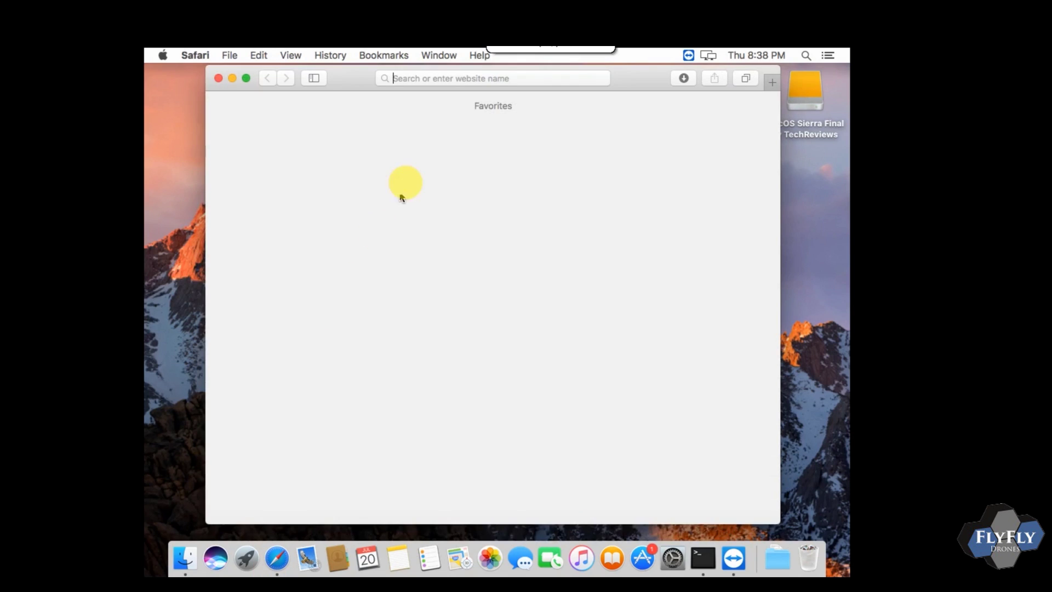
{"action": "type", "text": "dji.retro"}
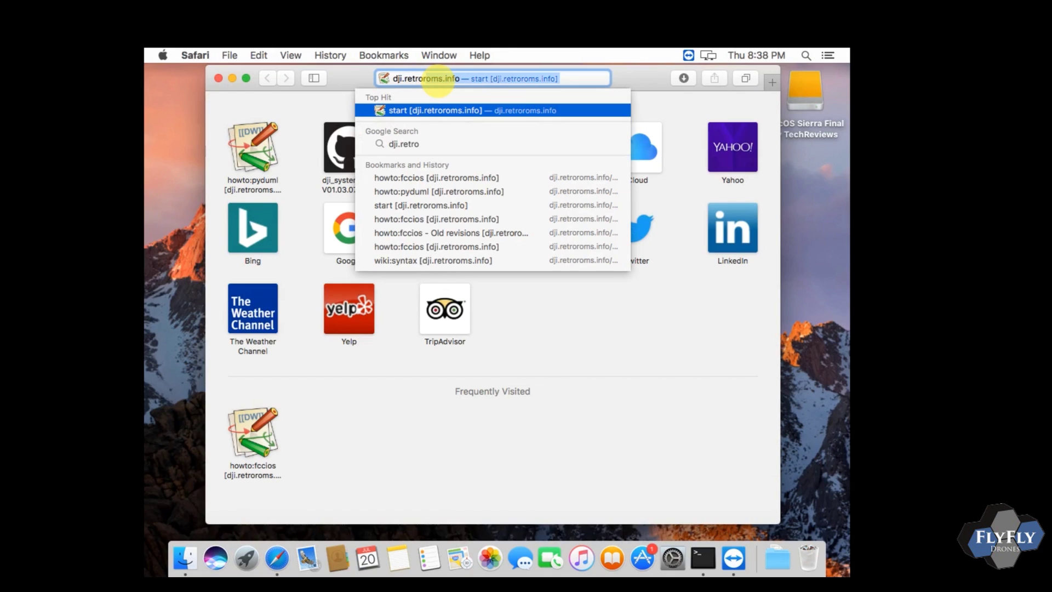
{"action": "type", "text": "roms.info"}
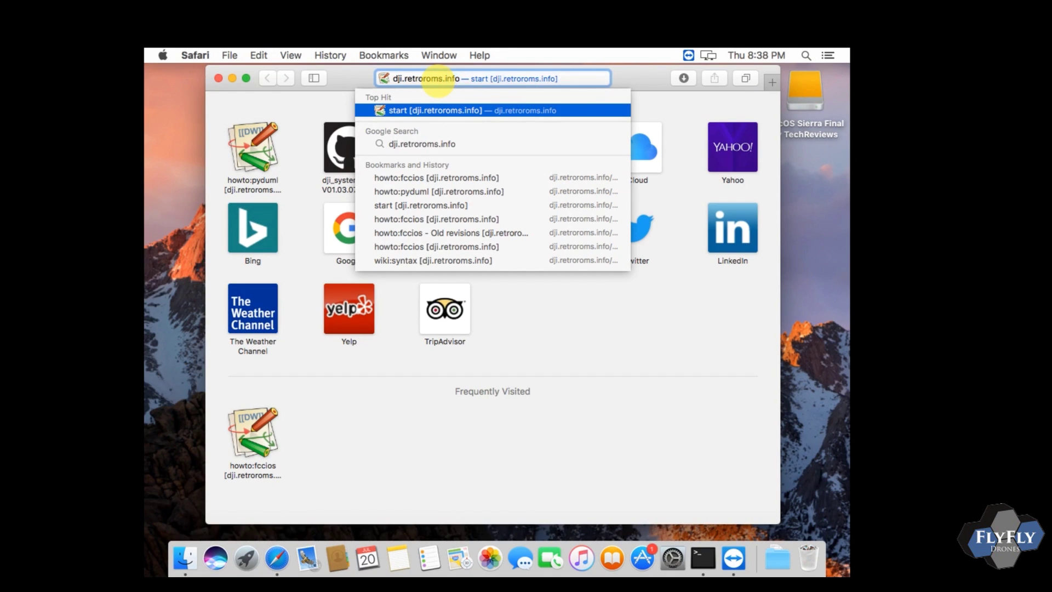
{"action": "key", "text": "Return"}
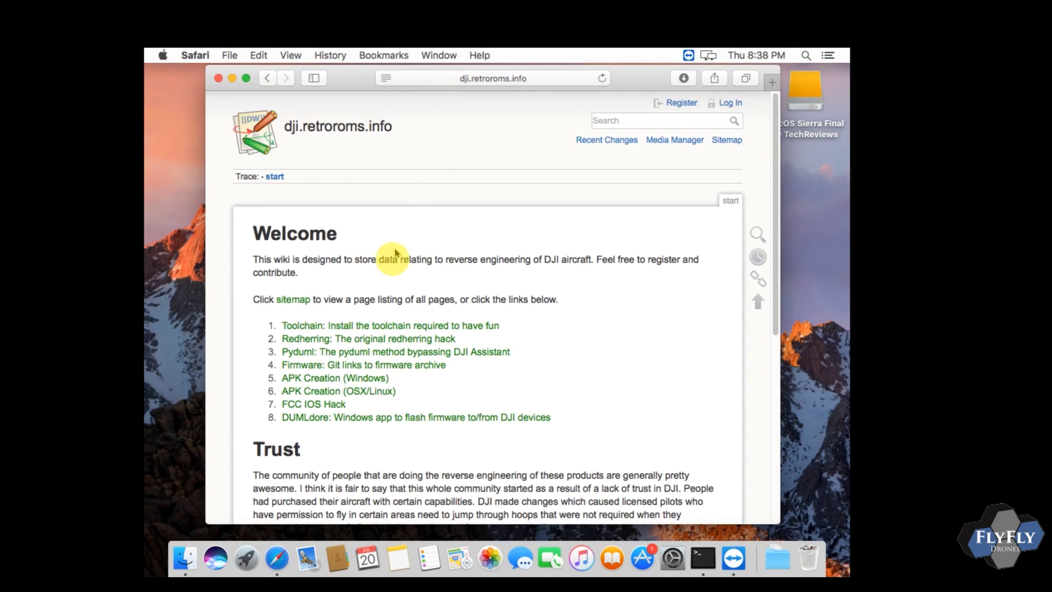
{"action": "left_click", "coordinate": [321, 405]}
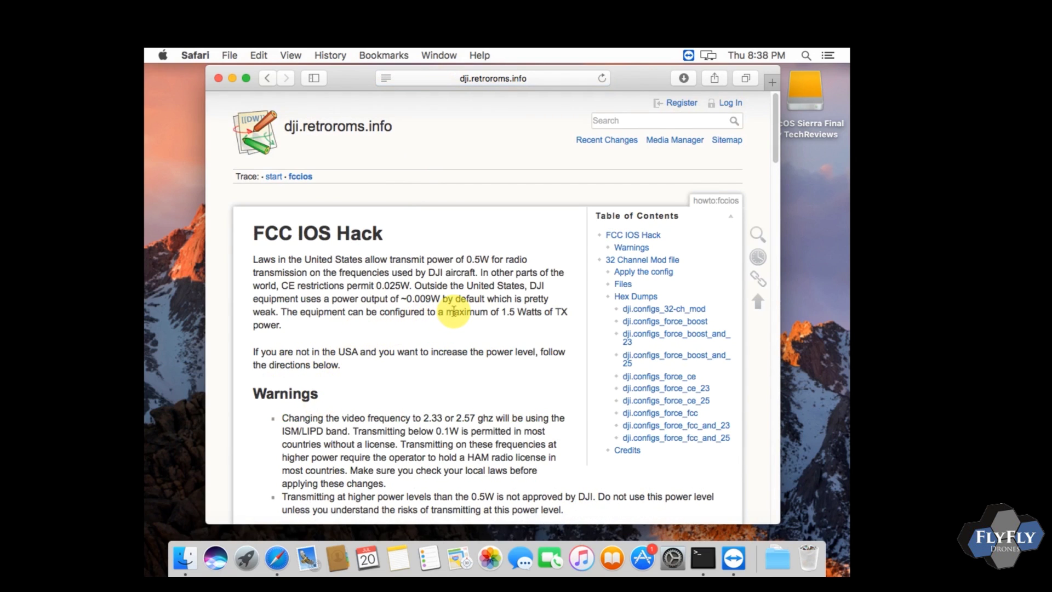
- Copy the command "defaults write com.apple.finder AppleShowAllFiles -bool YES" from the Apply the config section and run it in Terminal
{"action": "scroll", "coordinate": [452, 315], "scroll_direction": "down", "scroll_amount": 1}
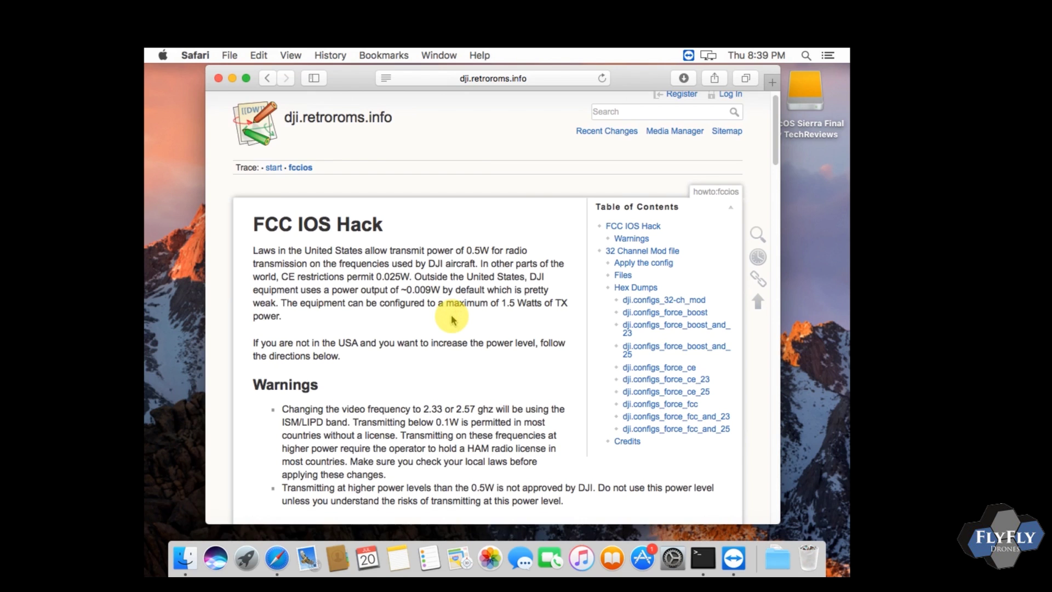
{"action": "scroll", "coordinate": [453, 319], "scroll_direction": "down", "scroll_amount": 10}
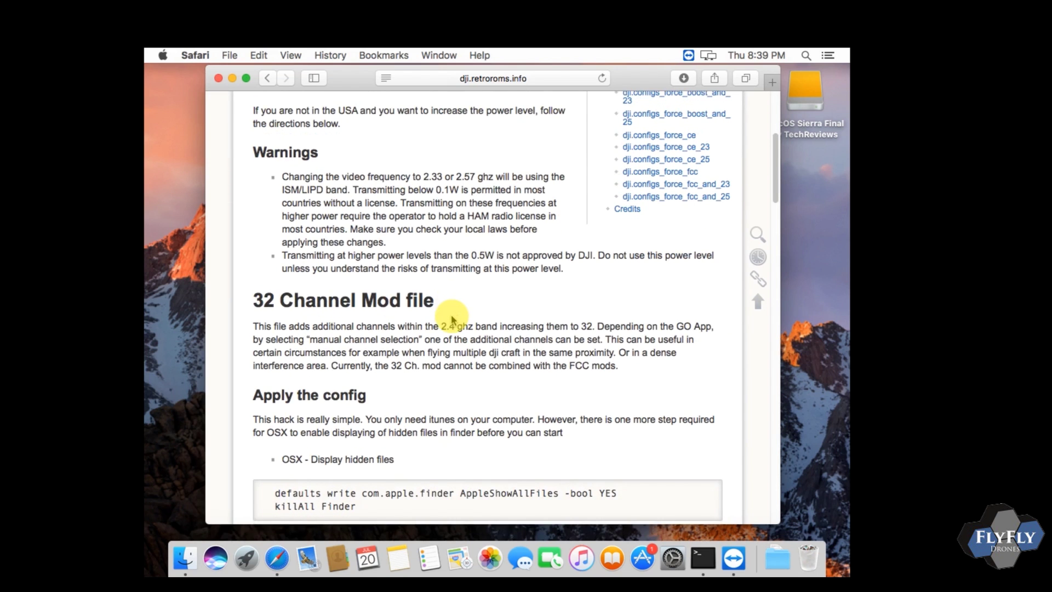
{"action": "scroll", "coordinate": [452, 320], "scroll_direction": "down", "scroll_amount": 4}
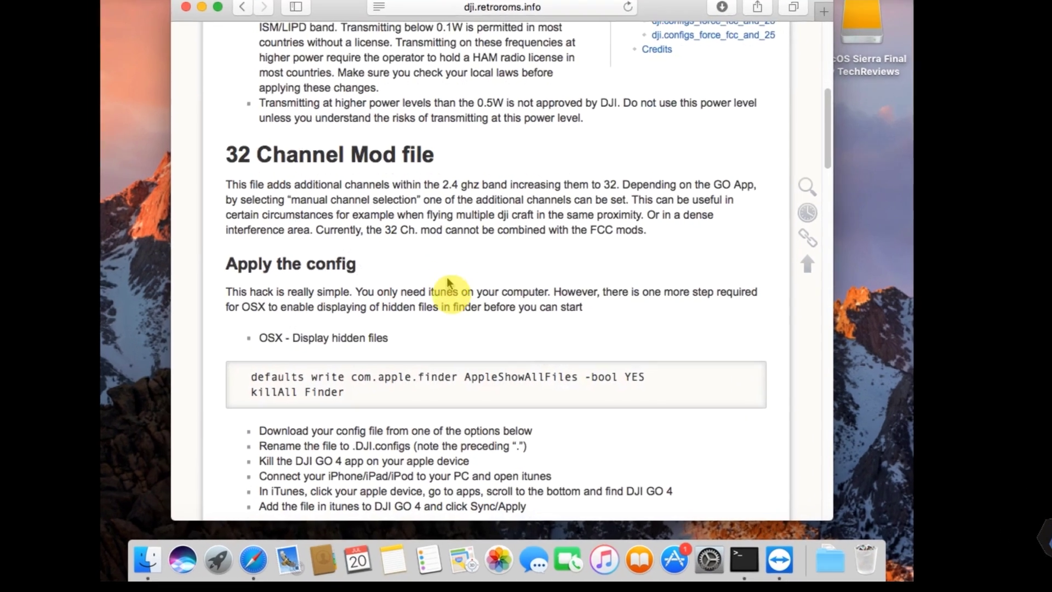
{"action": "triple_click", "coordinate": [413, 376]}
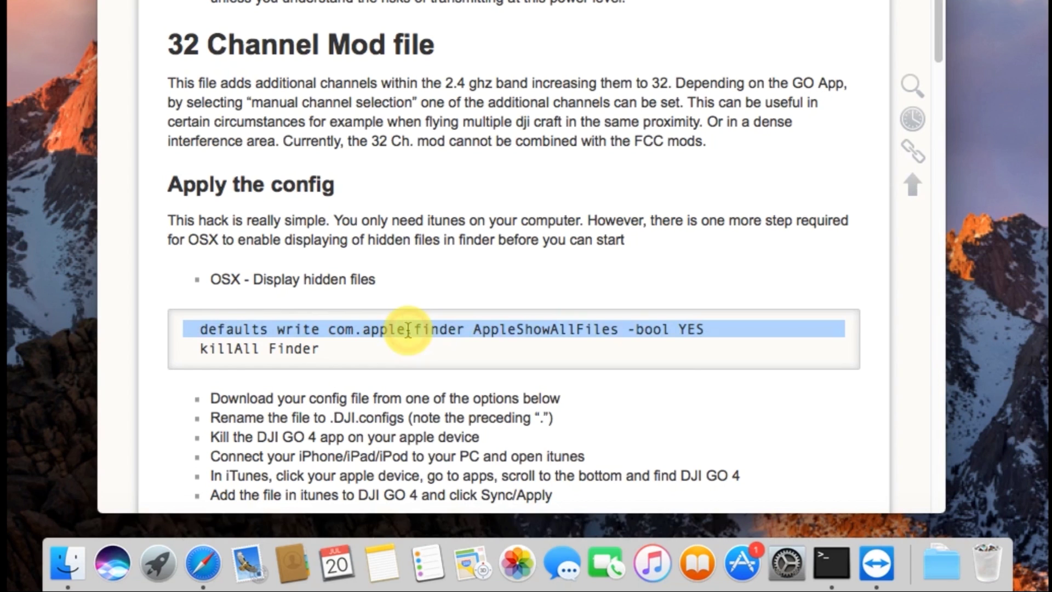
{"action": "right_click", "coordinate": [408, 330]}
{"action": "left_click", "coordinate": [430, 391]}
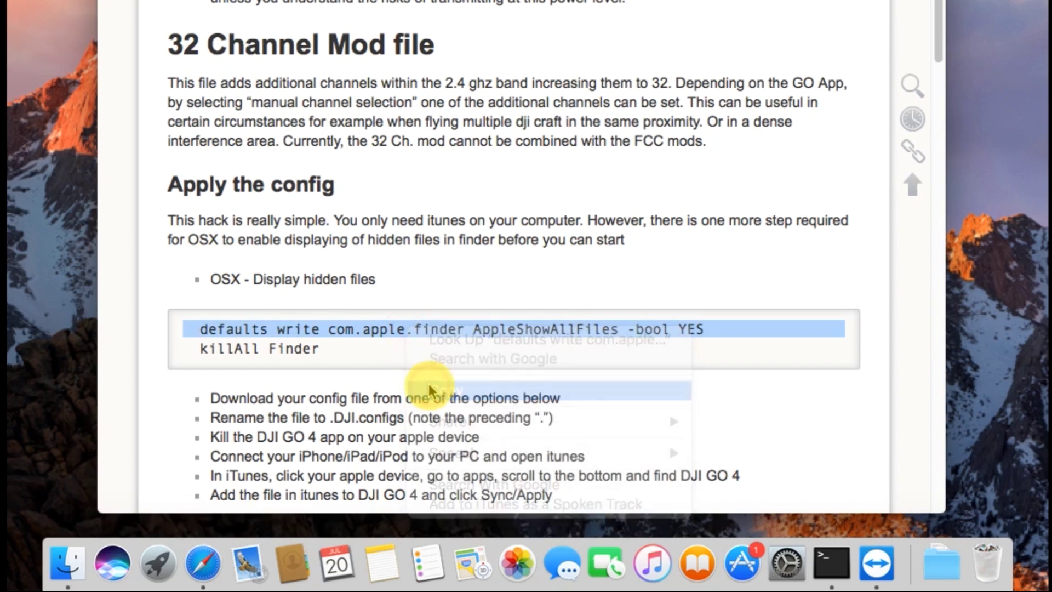
{"action": "left_click", "coordinate": [825, 559]}
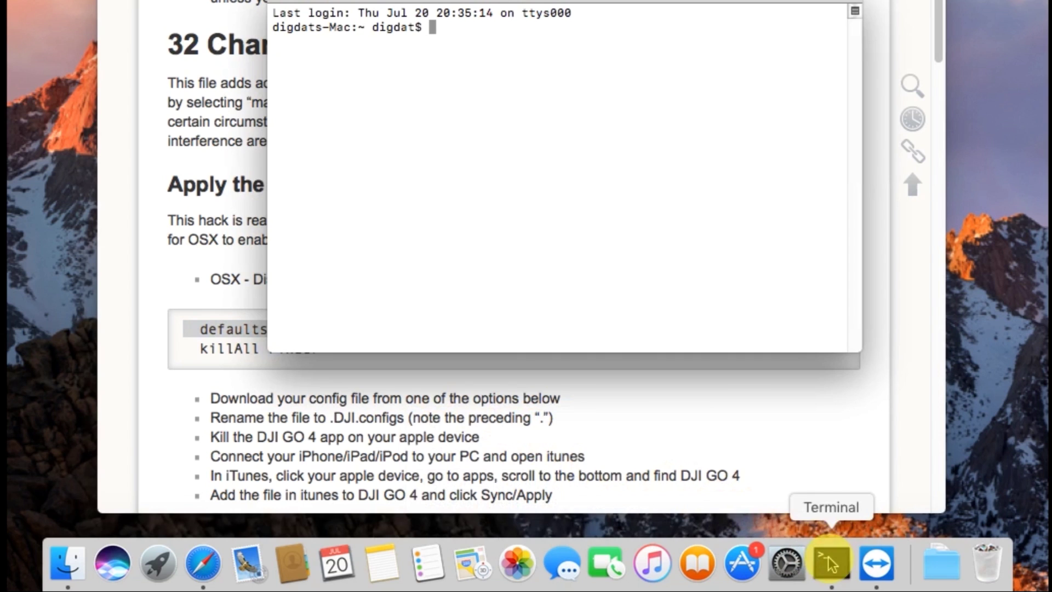
{"action": "right_click", "coordinate": [416, 75]}
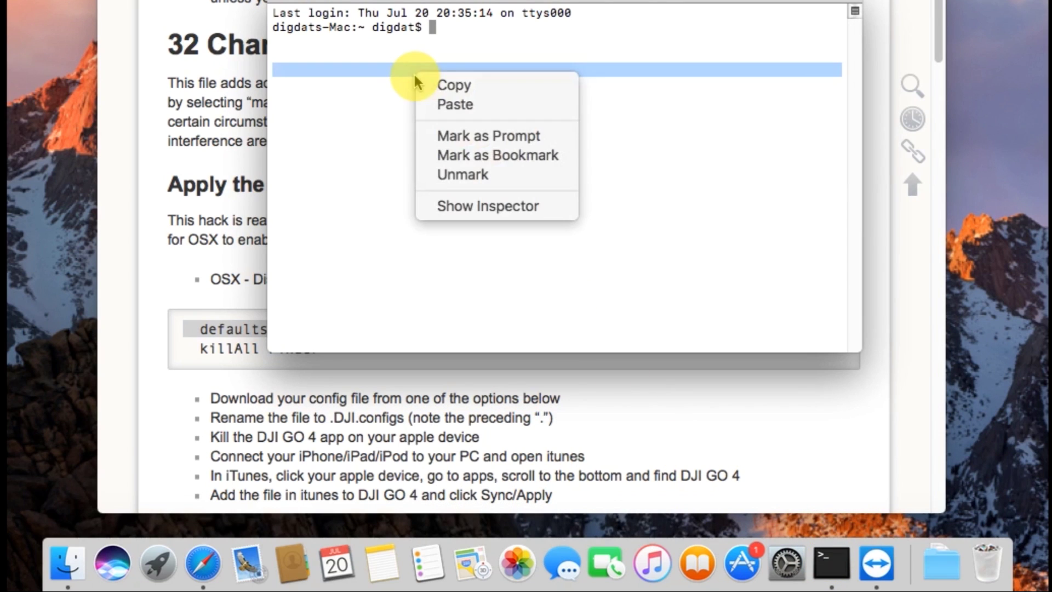
{"action": "left_click", "coordinate": [445, 108]}
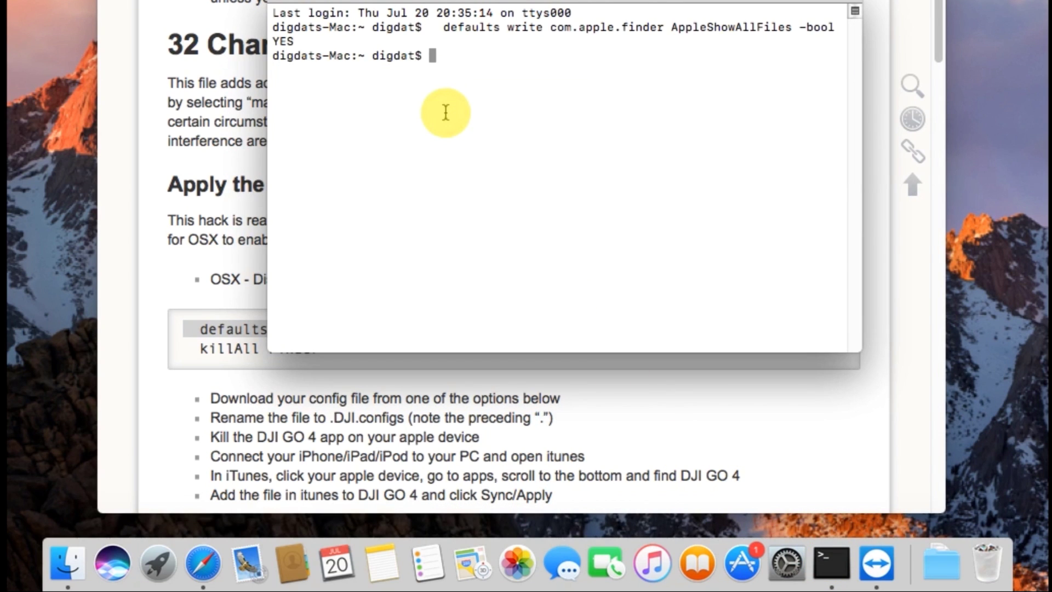
- Copy the command "killAll Finder" from the wiki page and run it in Terminal
{"action": "triple_click", "coordinate": [238, 349]}
{"action": "right_click", "coordinate": [239, 350]}
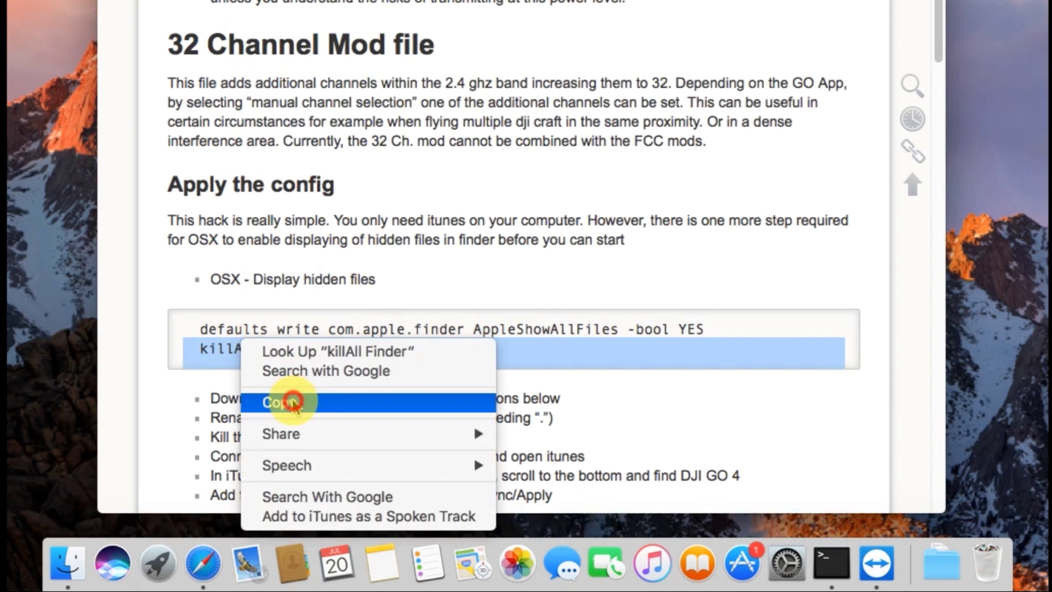
{"action": "left_click", "coordinate": [275, 401]}
{"action": "left_click", "coordinate": [832, 562]}
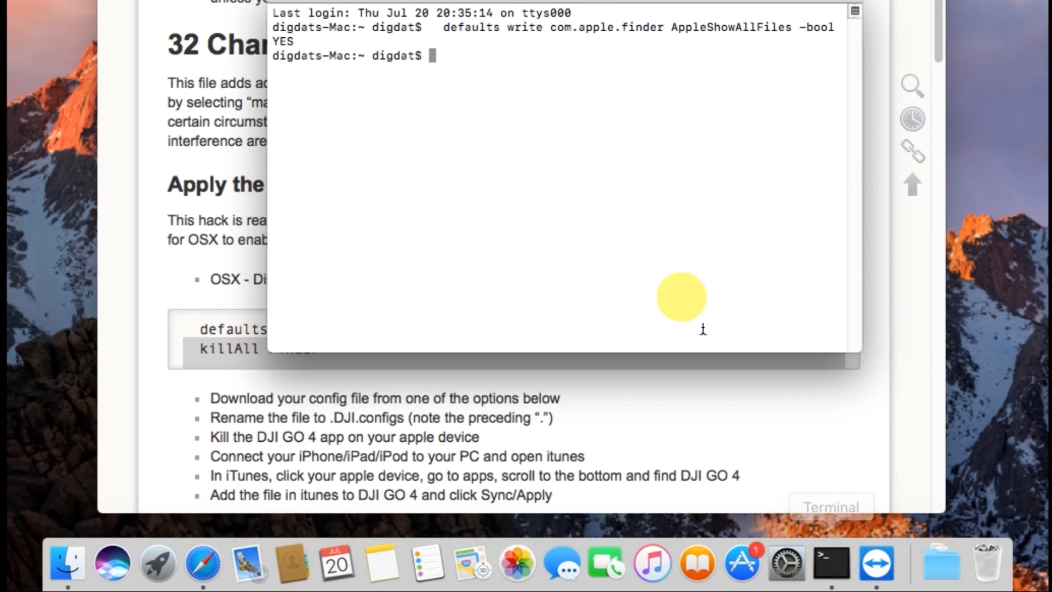
{"action": "right_click", "coordinate": [505, 122]}
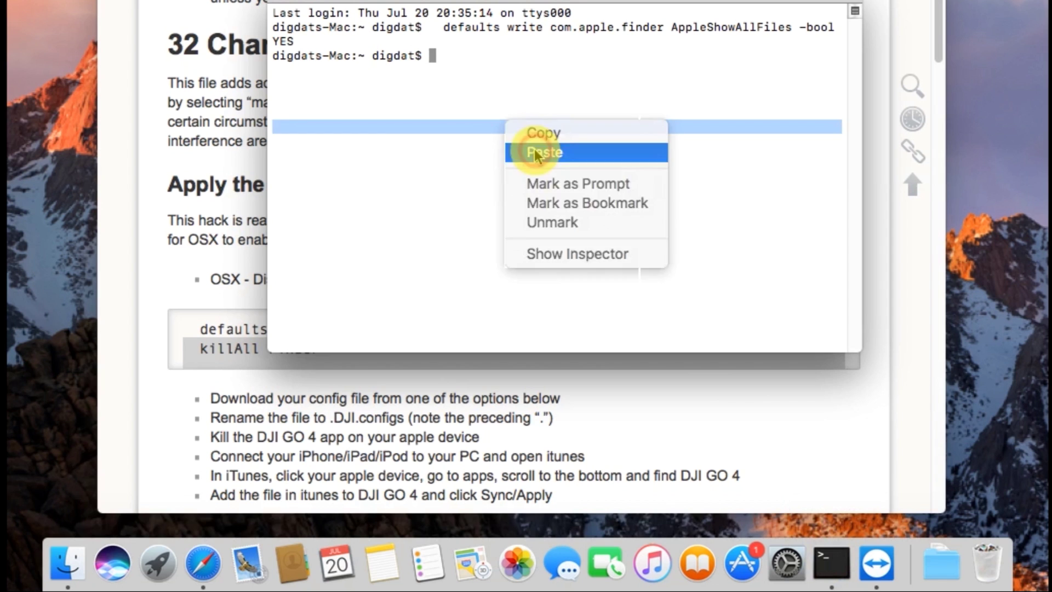
{"action": "left_click", "coordinate": [535, 150]}
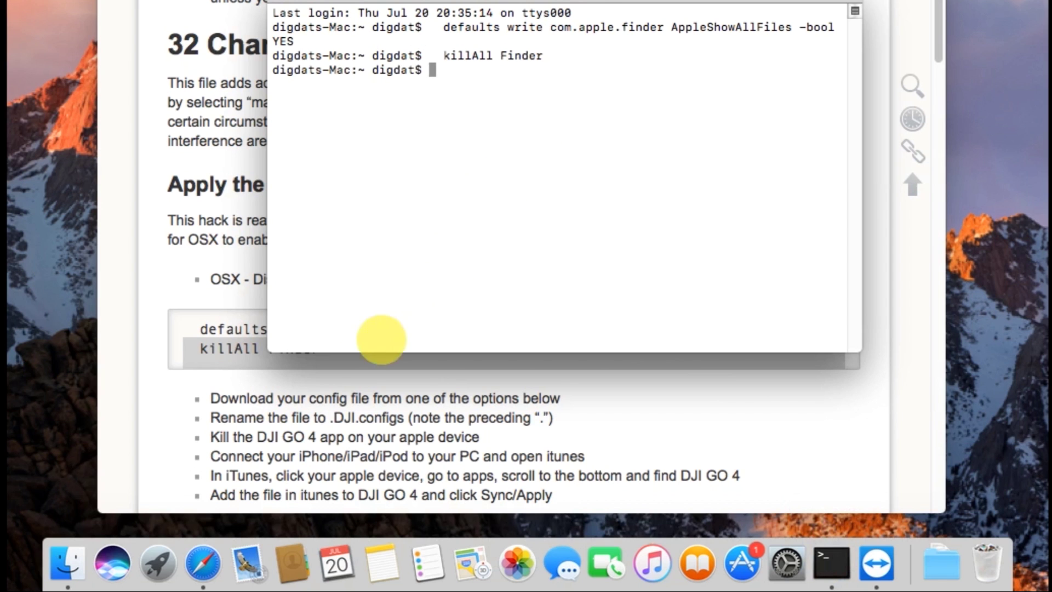
- Save dji.configs_force_boost from the wiki's Files table to the Documents folder and open that folder in Finder
{"action": "left_click", "coordinate": [349, 412]}
{"action": "scroll", "coordinate": [349, 408], "scroll_direction": "down", "scroll_amount": 10}
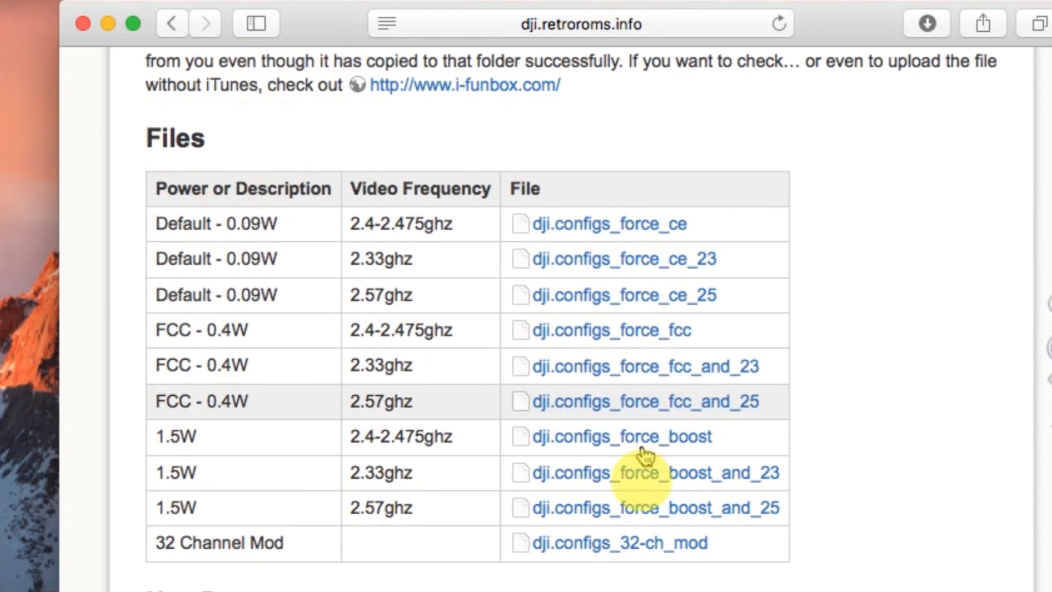
{"action": "right_click", "coordinate": [621, 442]}
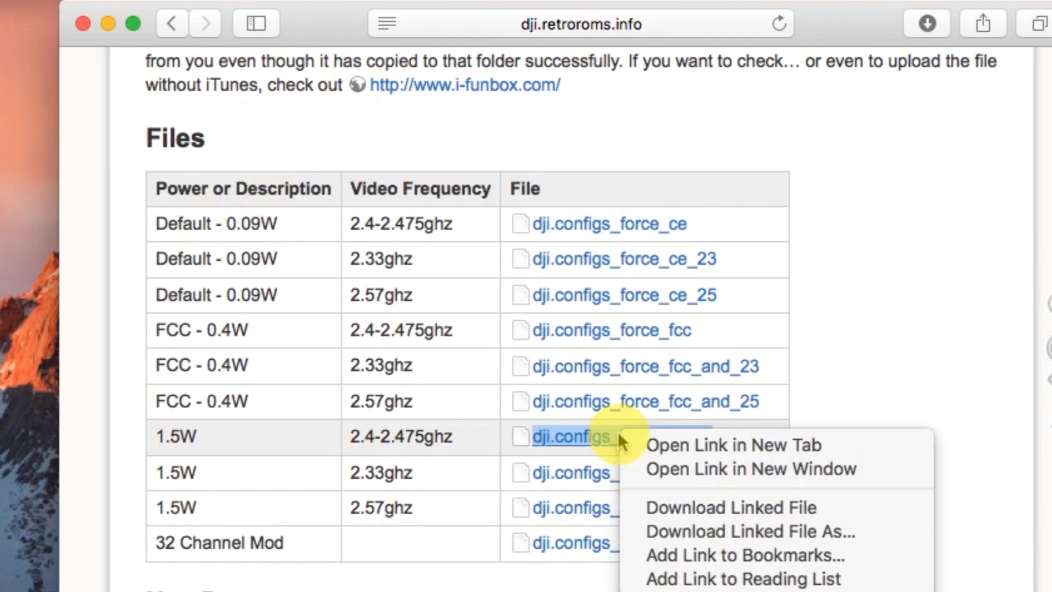
{"action": "left_click", "coordinate": [738, 530]}
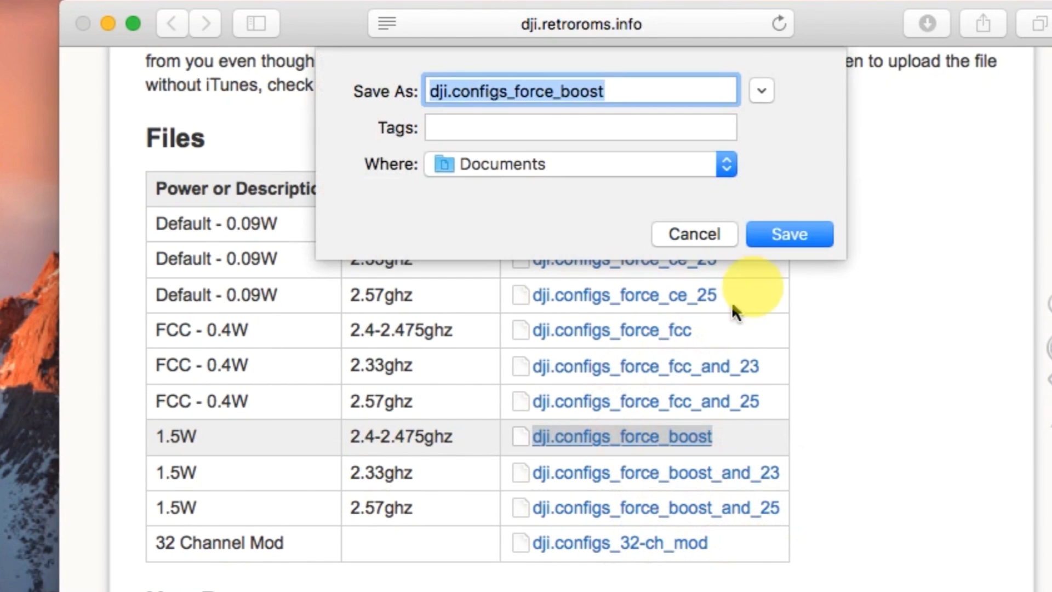
{"action": "left_click", "coordinate": [798, 234]}
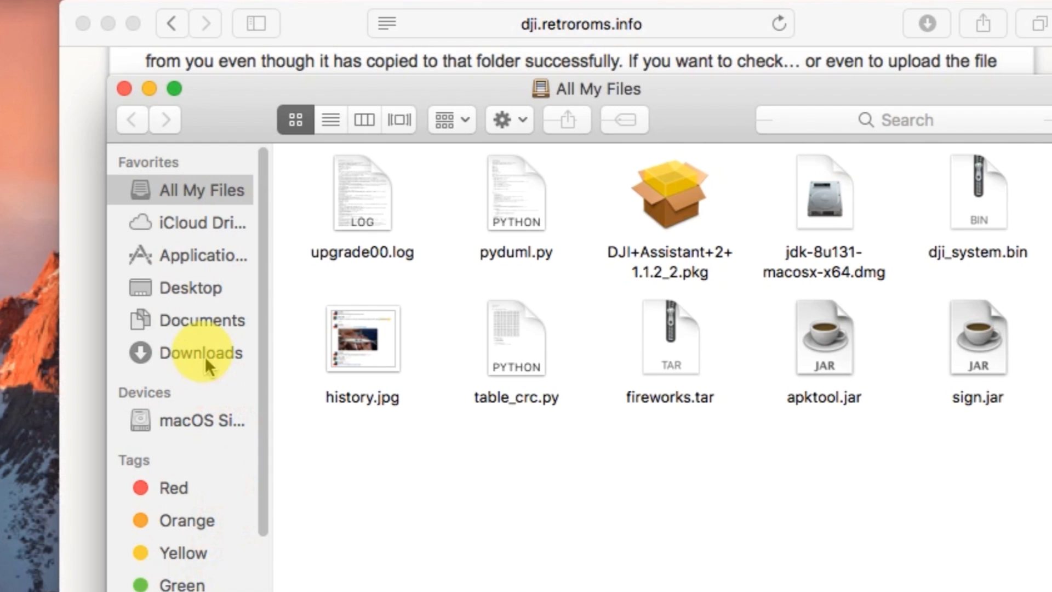
{"action": "left_click", "coordinate": [195, 324]}
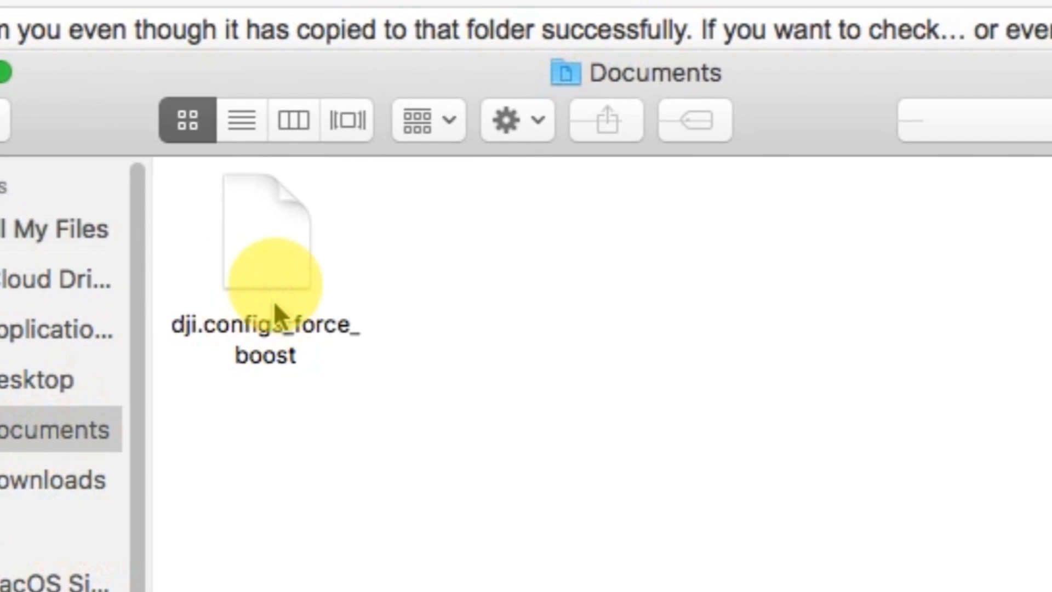
- Rename dji.configs_force_boost in the Documents folder as .DJI.configs and accept the name beginning with a dot
{"action": "left_click", "coordinate": [270, 265]}
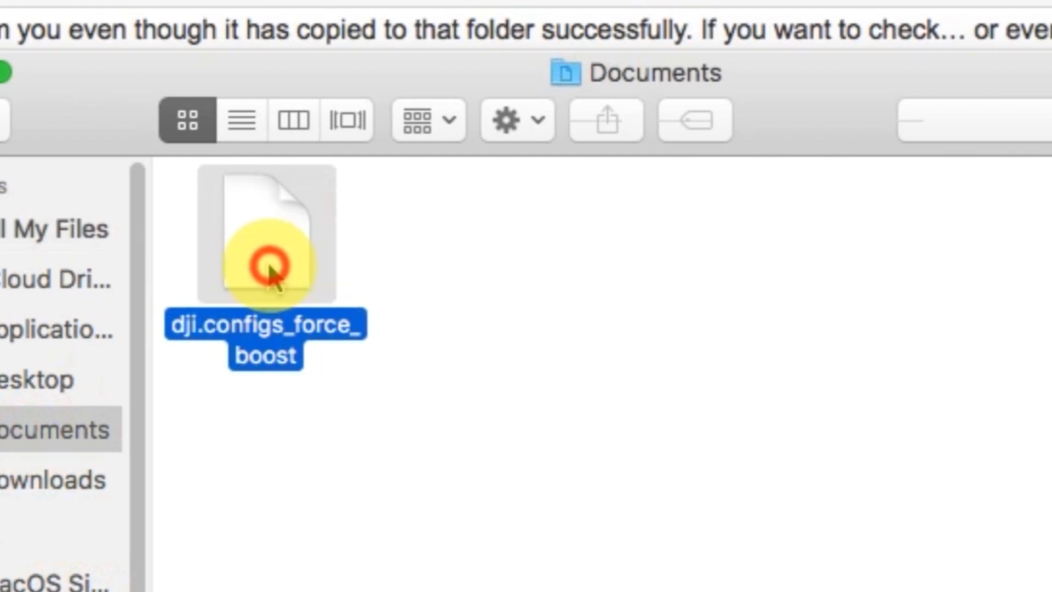
{"action": "right_click", "coordinate": [268, 262]}
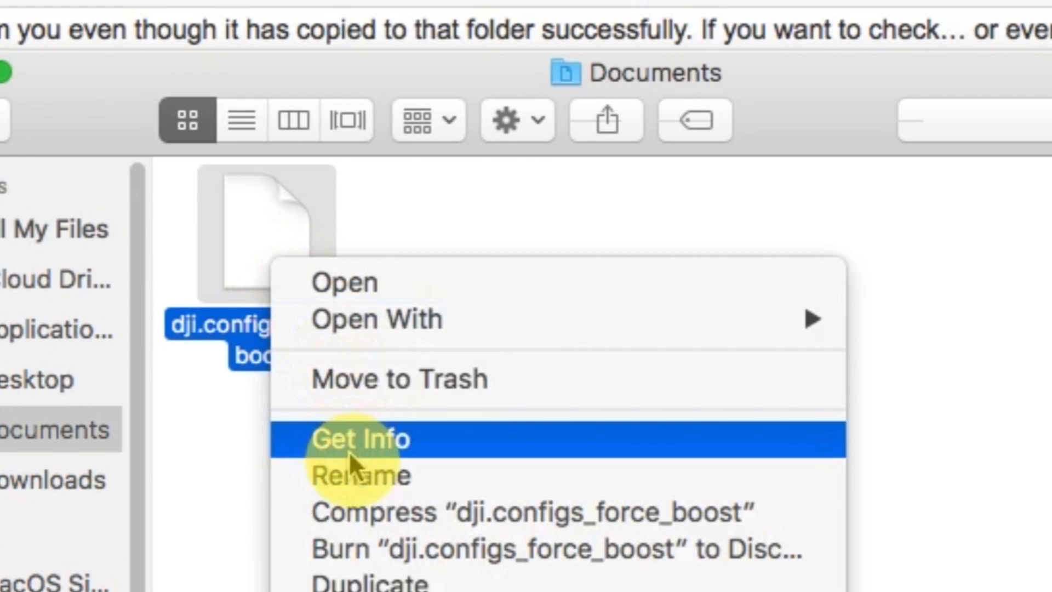
{"action": "left_click", "coordinate": [352, 474]}
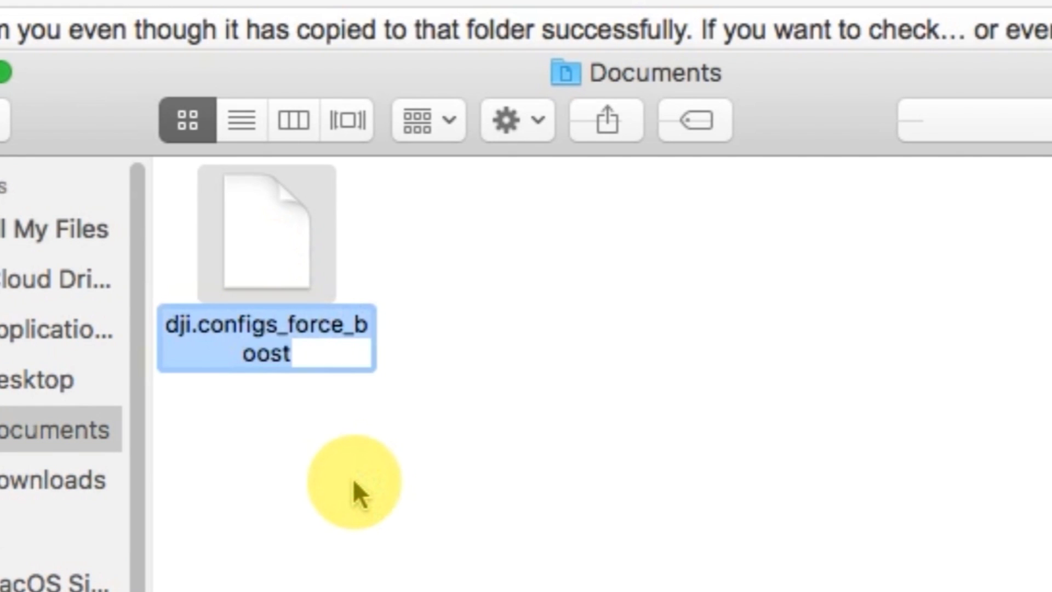
{"action": "type", "text": ".DJI.configs"}
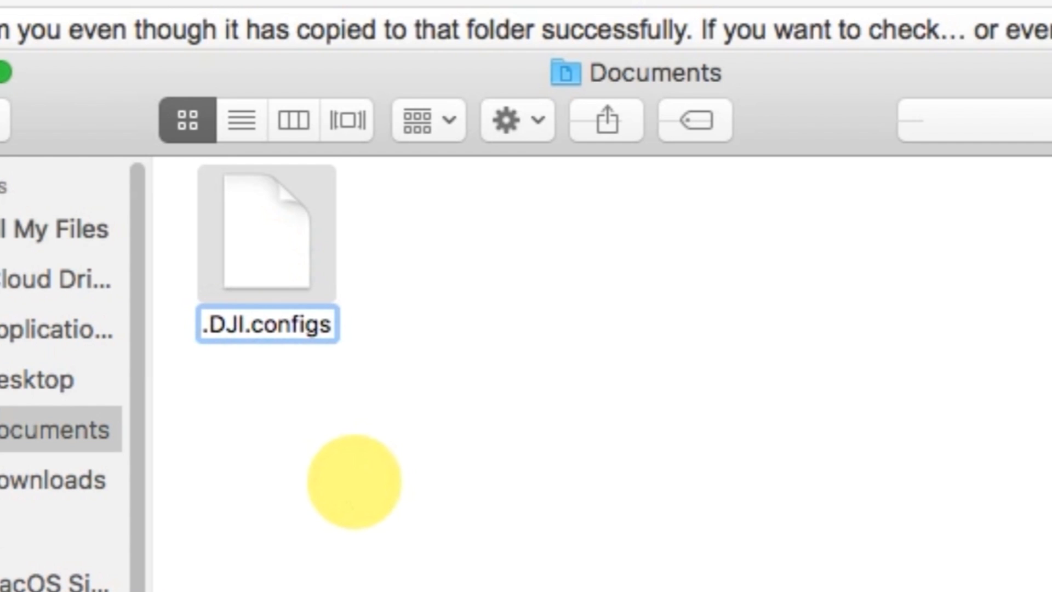
{"action": "key", "text": "Return"}
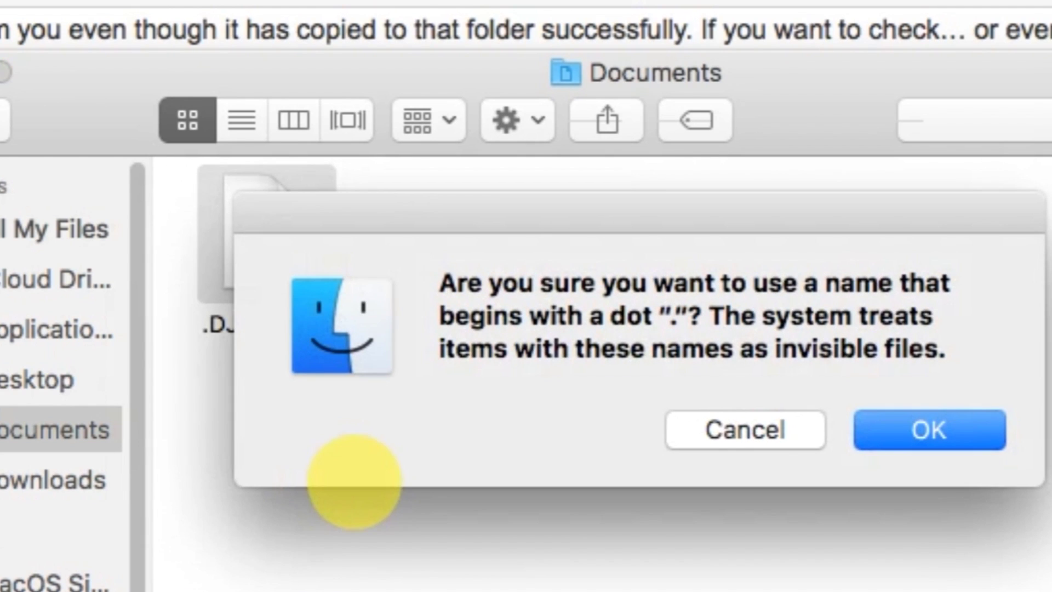
{"action": "left_click", "coordinate": [952, 430]}
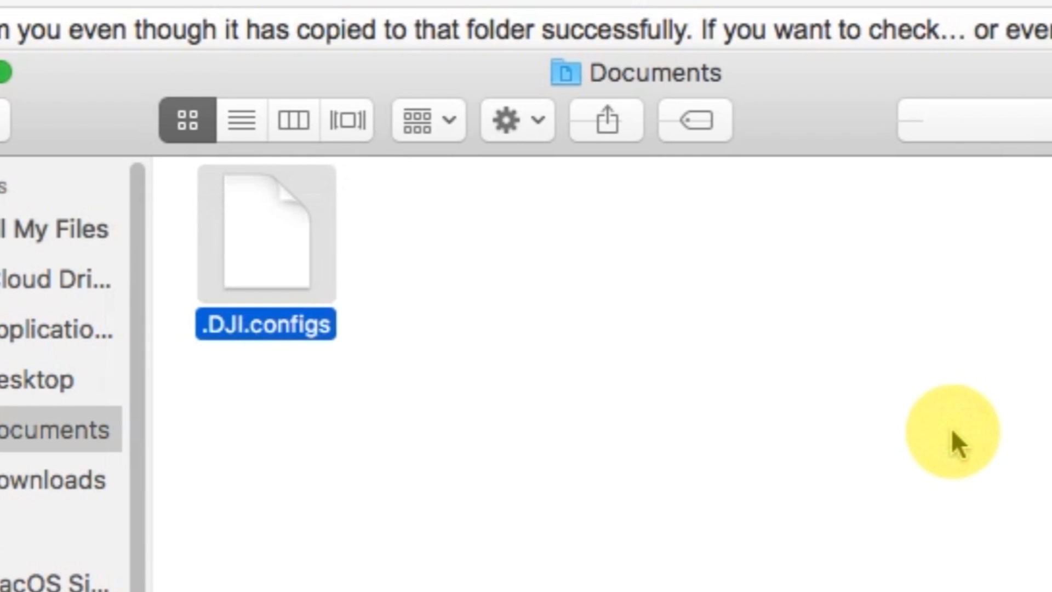
{"action": "left_click", "coordinate": [952, 433]}
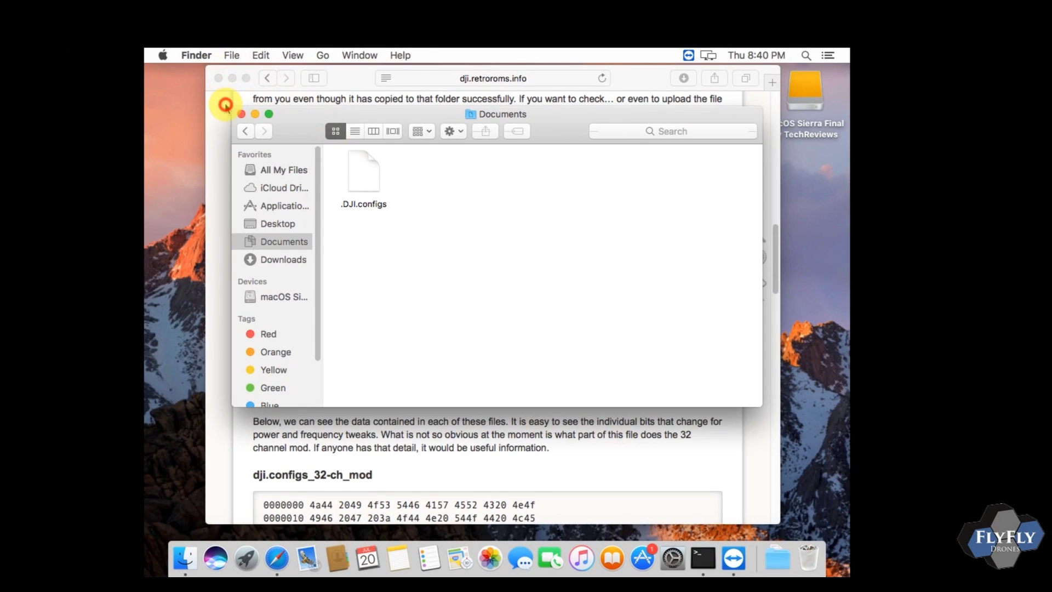
- Clear the desktop by minimizing Safari and closing the Terminal window, keeping the Documents window narrowed near the upper-left corner of the desktop
{"action": "left_click", "coordinate": [223, 101]}
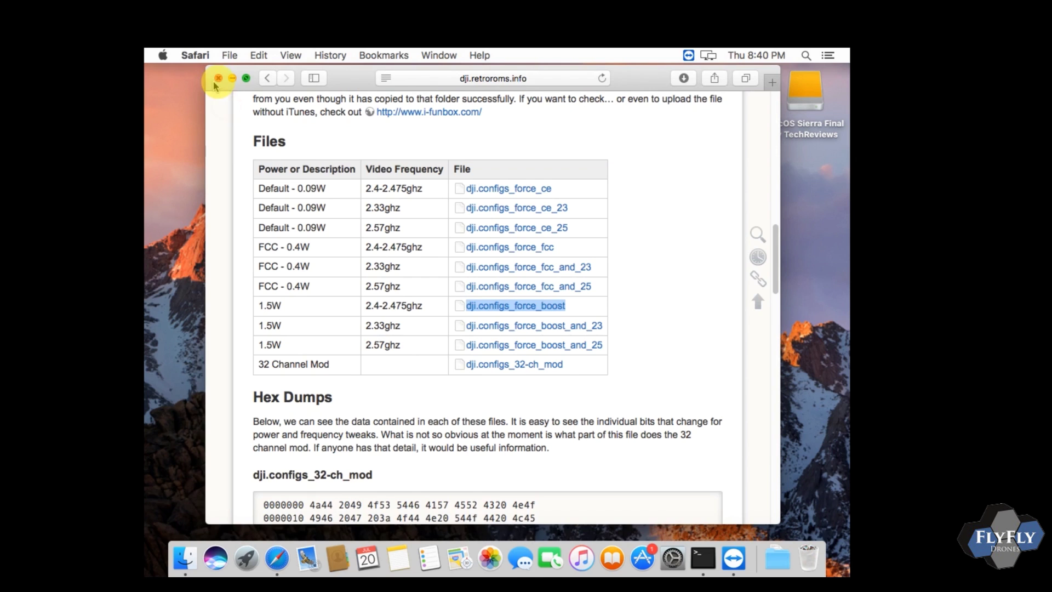
{"action": "left_click", "coordinate": [233, 82]}
{"action": "left_click_drag", "start_coordinate": [447, 117], "coordinate": [379, 96]}
{"action": "left_click_drag", "start_coordinate": [694, 153], "coordinate": [383, 154]}
{"action": "left_click", "coordinate": [531, 170]}
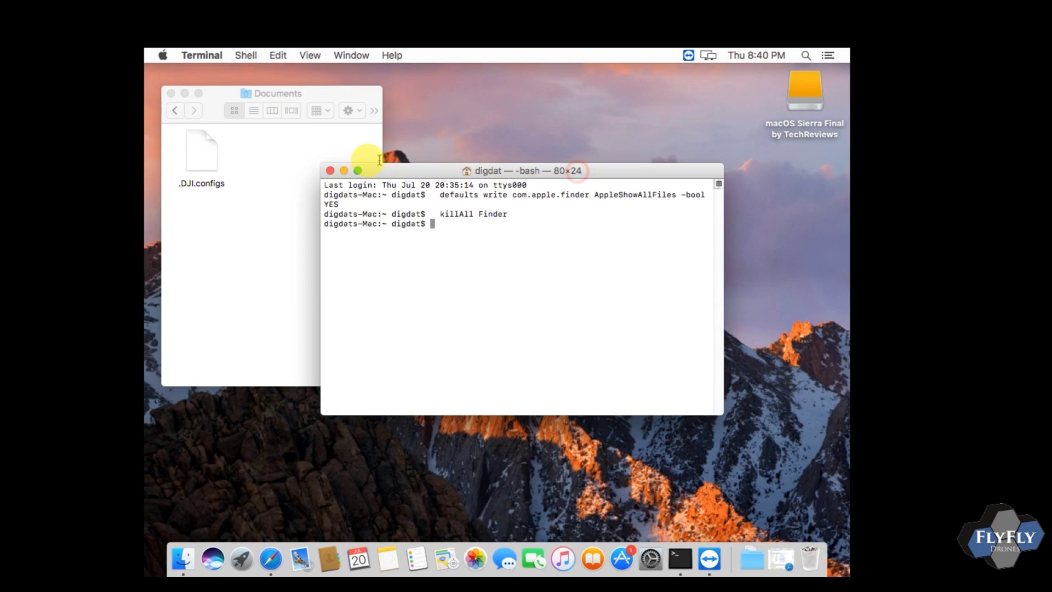
{"action": "left_click", "coordinate": [330, 170]}
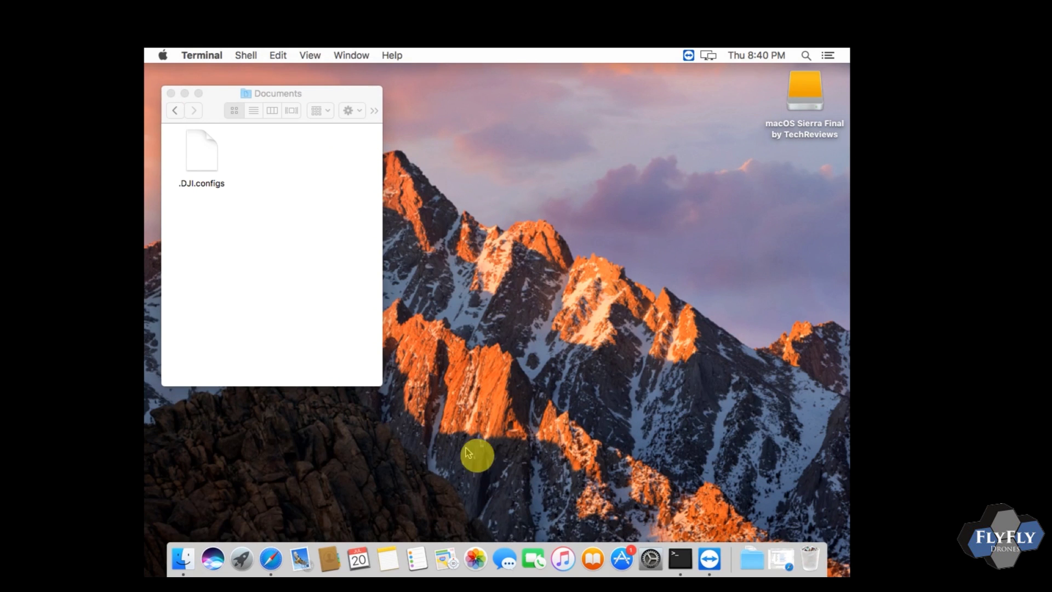
- Switch to iTunes, open the connected MavicPad's Apps settings and select DJI GO 4 among the apps that can transfer documents
{"action": "left_click", "coordinate": [560, 559]}
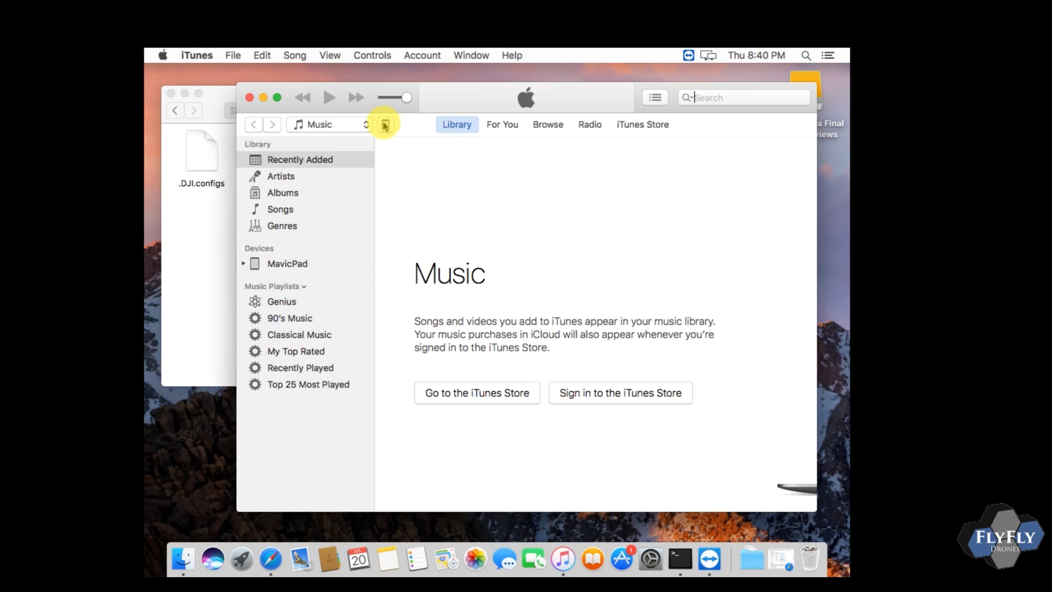
{"action": "left_click", "coordinate": [385, 126]}
{"action": "left_click_drag", "start_coordinate": [460, 90], "coordinate": [492, 87]}
{"action": "left_click", "coordinate": [310, 221]}
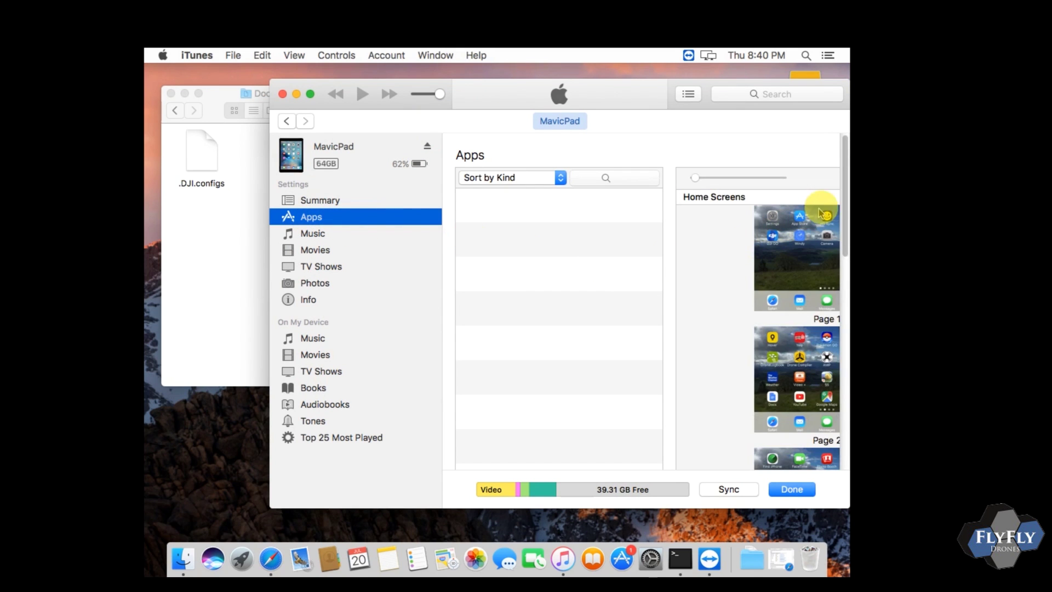
{"action": "left_click_drag", "start_coordinate": [845, 195], "coordinate": [838, 411]}
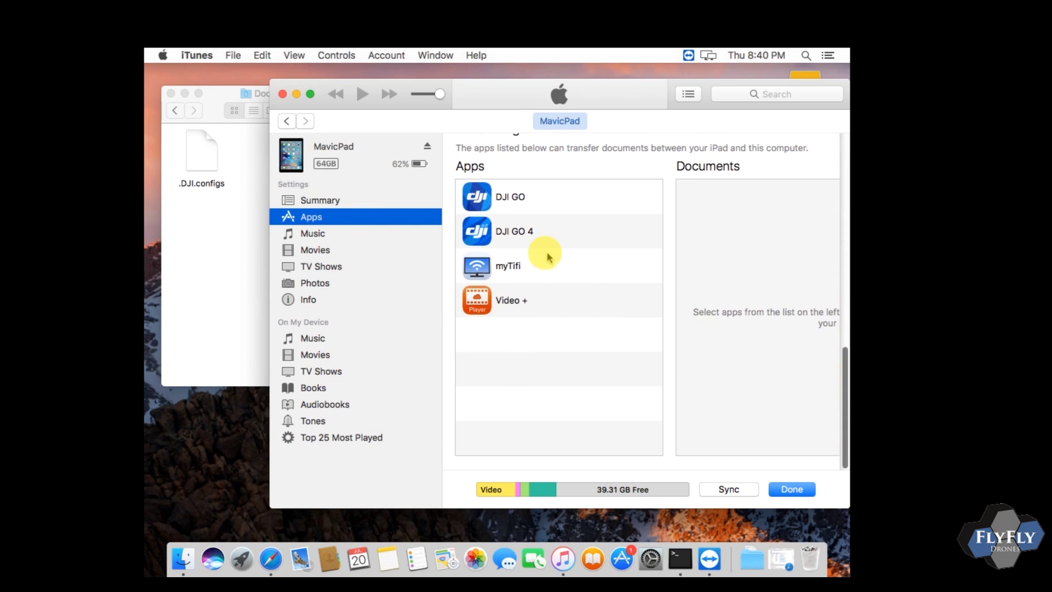
{"action": "left_click", "coordinate": [511, 233]}
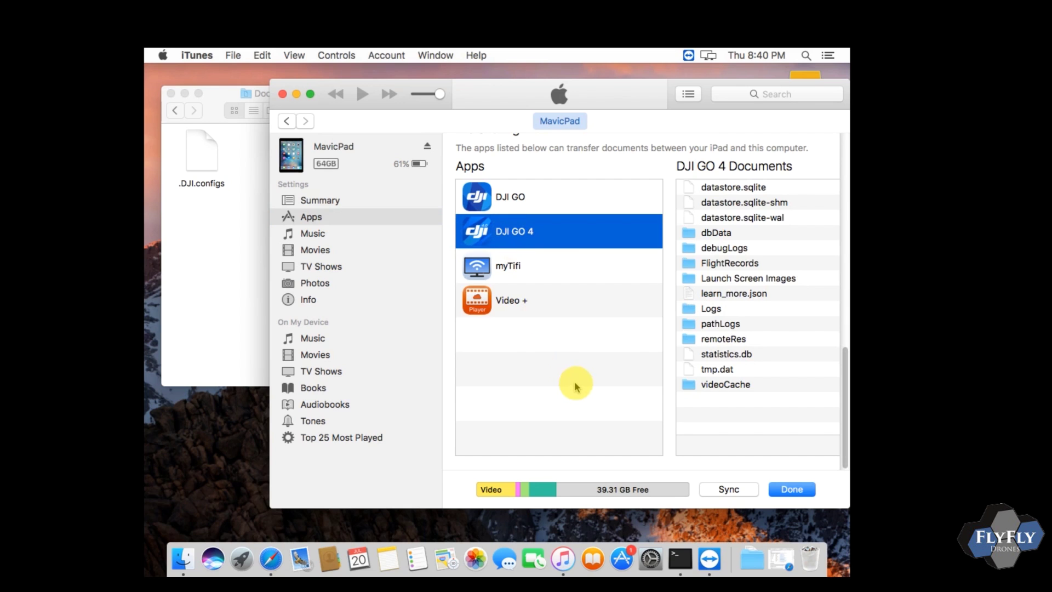
- Copy .DJI.configs into the DJI GO 4 documents, replacing the existing file, and sync the iPad, closing iTunes and the Documents window
{"action": "left_click_drag", "start_coordinate": [200, 158], "coordinate": [730, 402]}
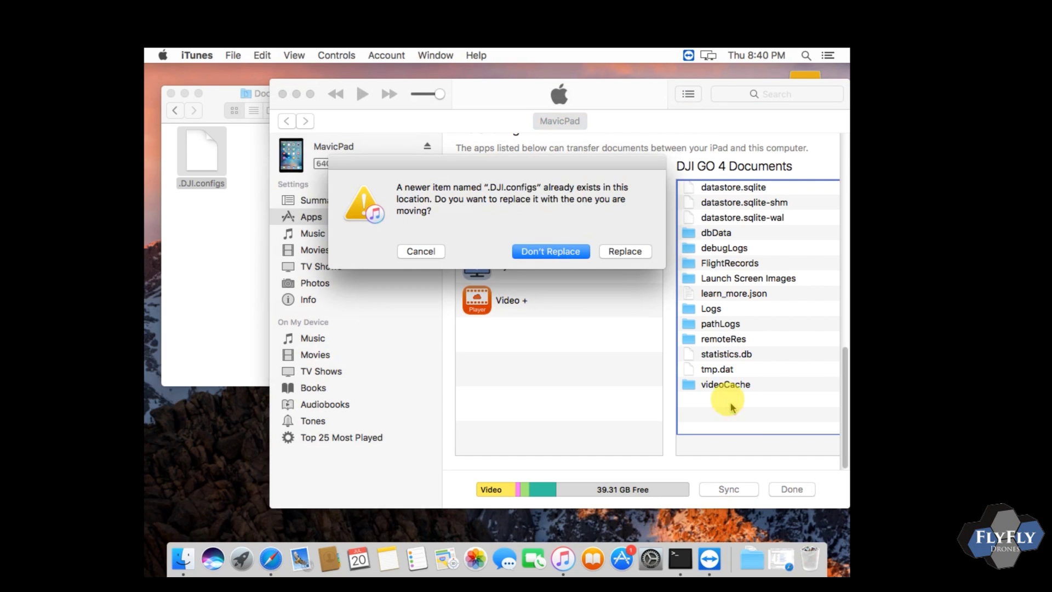
{"action": "left_click", "coordinate": [618, 252]}
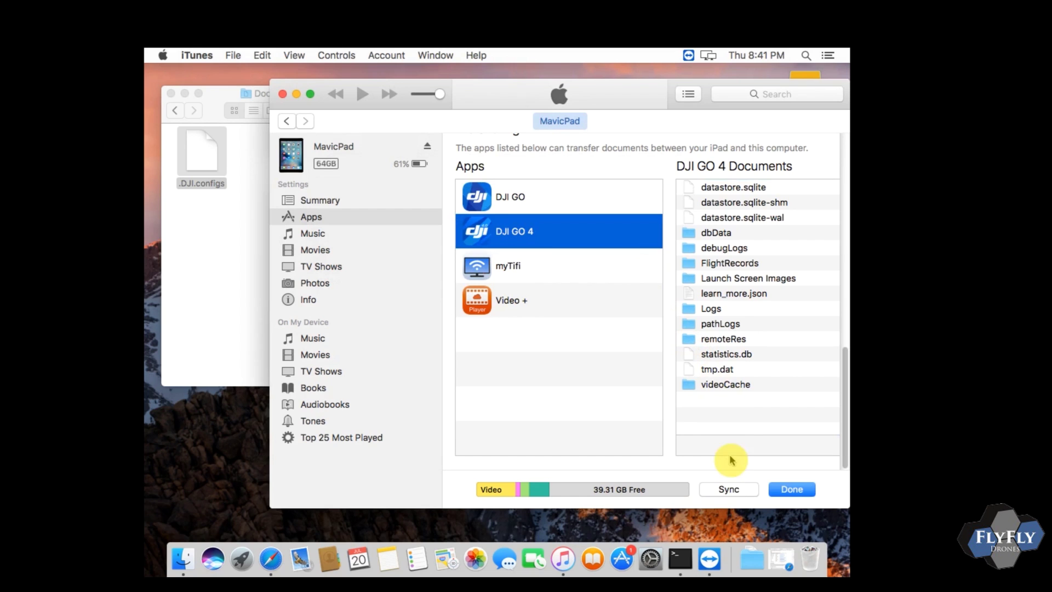
{"action": "left_click", "coordinate": [731, 490]}
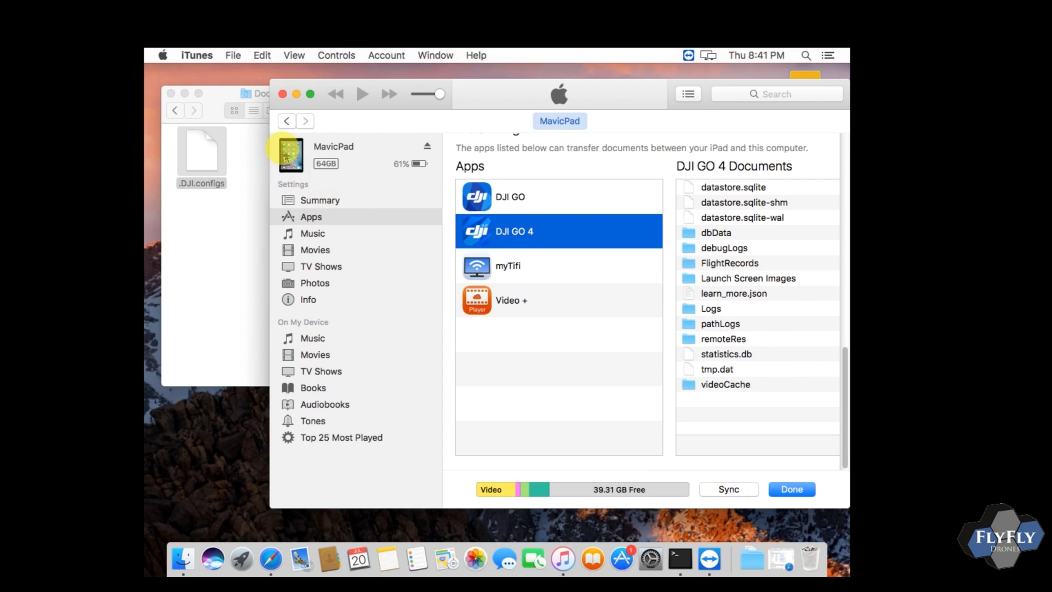
{"action": "left_click", "coordinate": [283, 94]}
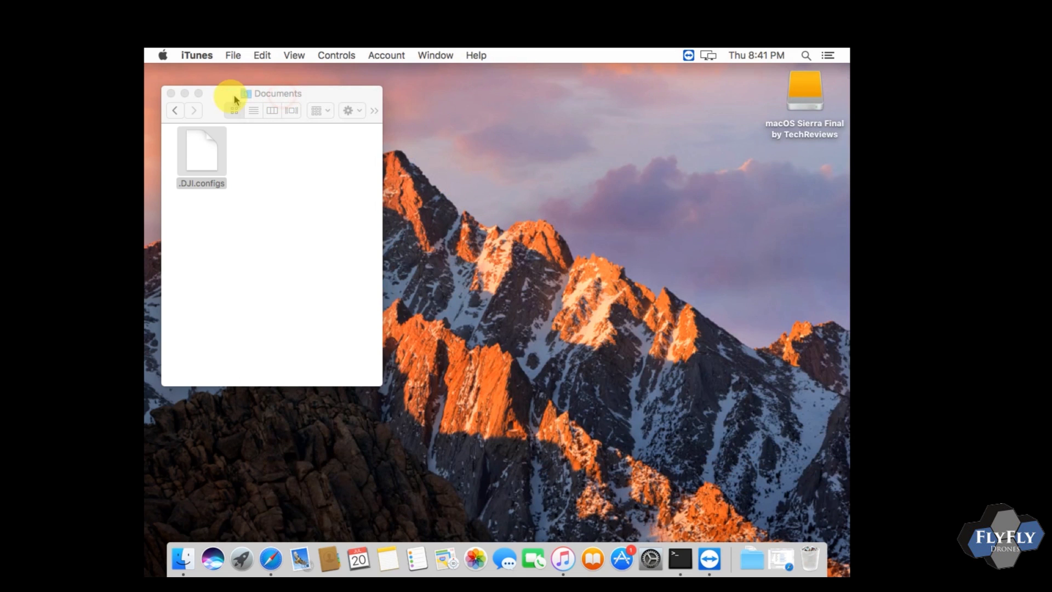
{"action": "left_click", "coordinate": [172, 94]}
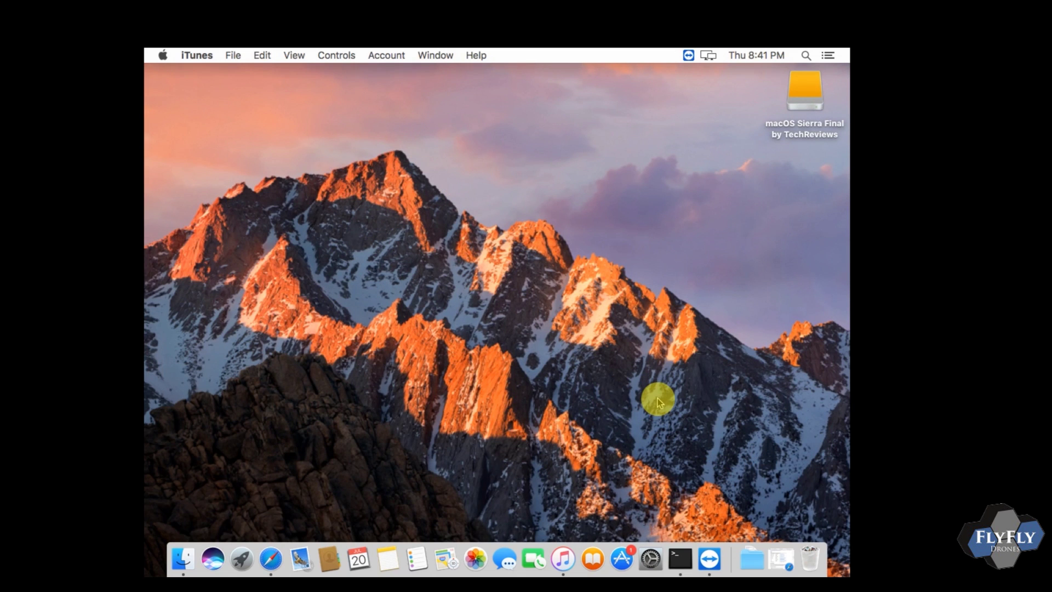